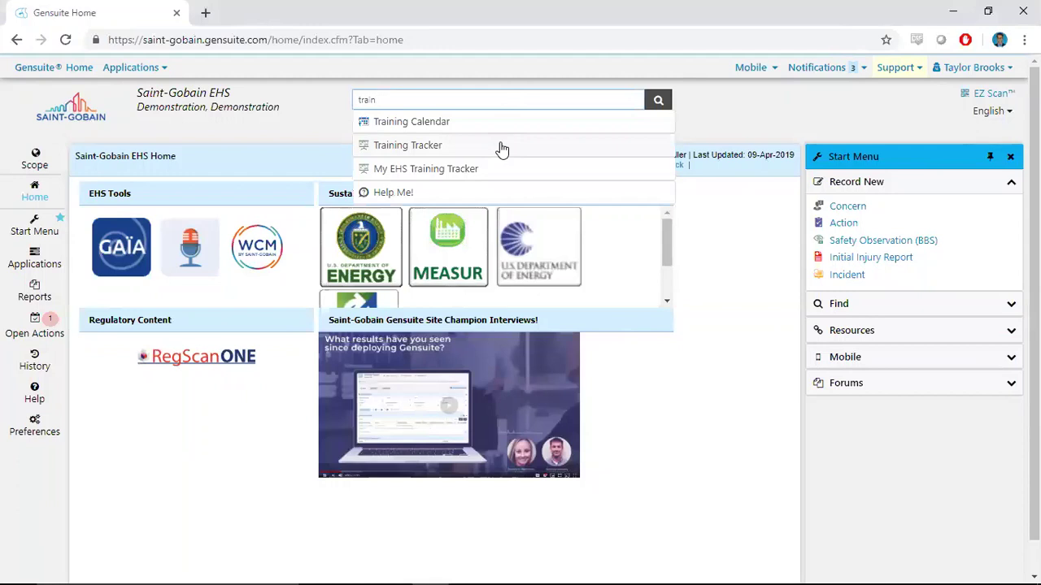
Open Training Tracker from the activated applications in the Training category
click(35, 264)
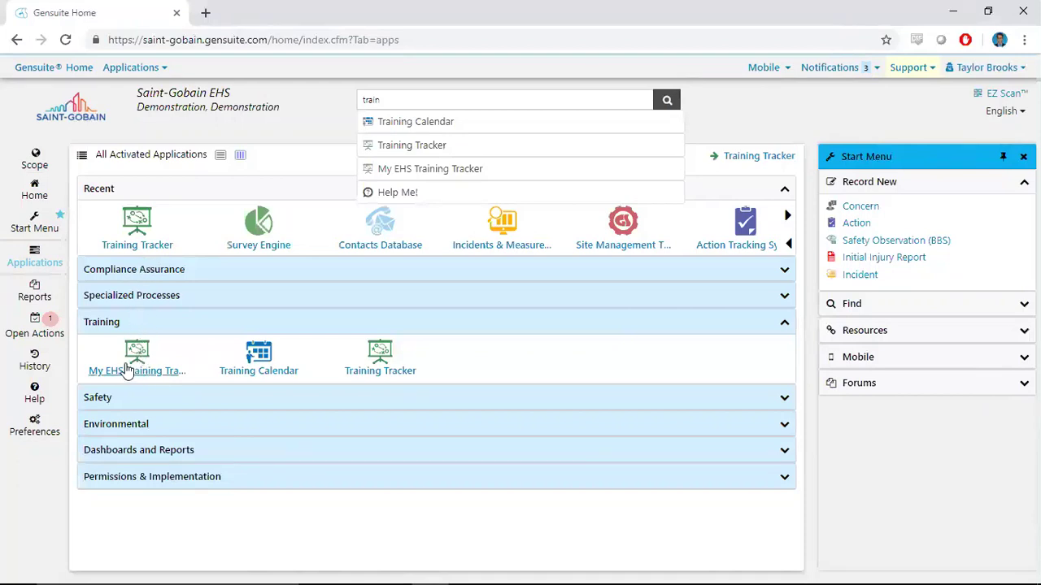
click(391, 372)
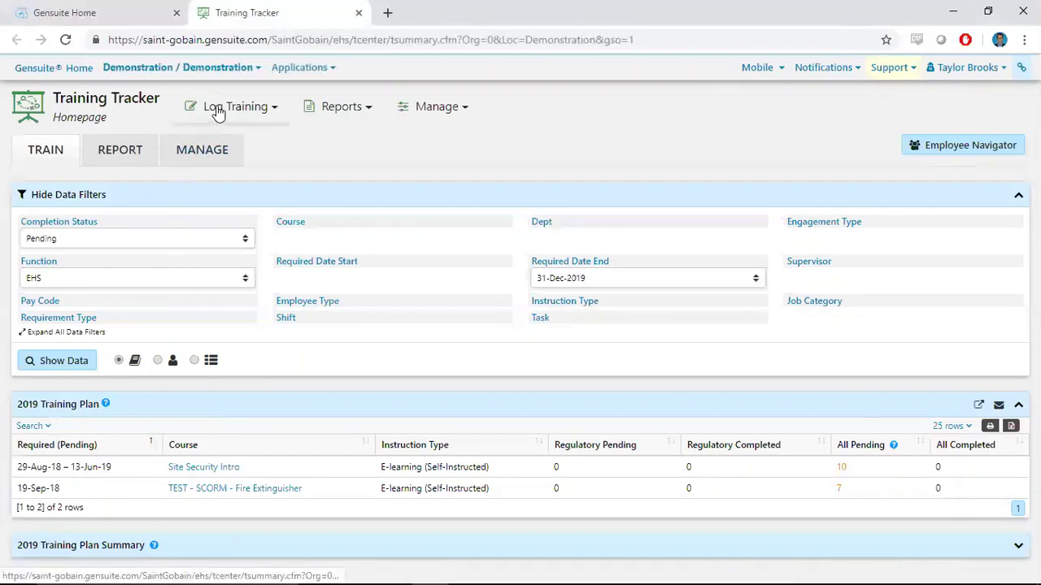
Look over the Log Training and Reports options, and open the Course Catalog
click(239, 120)
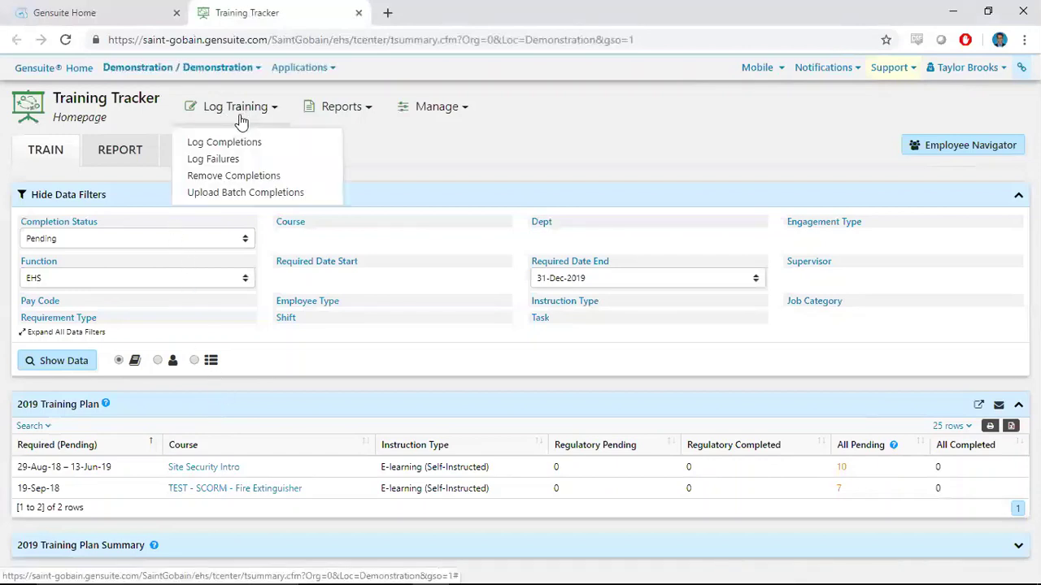
click(328, 117)
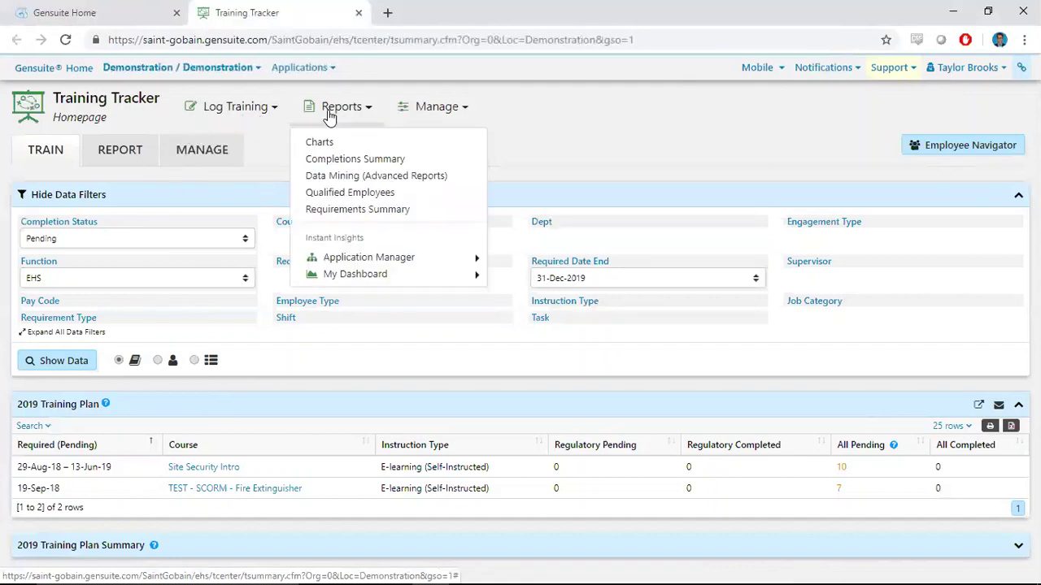
click(421, 110)
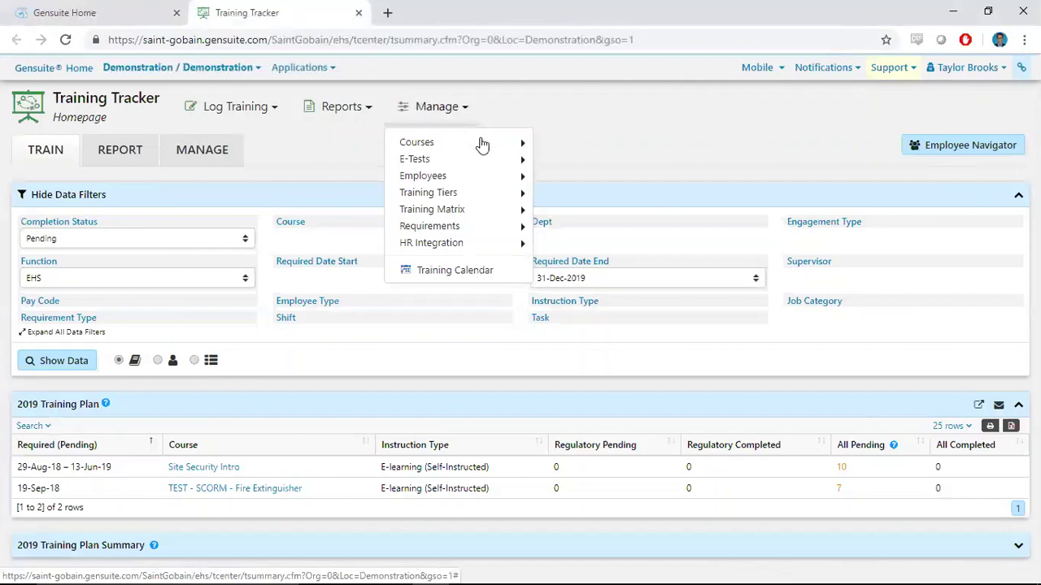
mouse_move(483, 149)
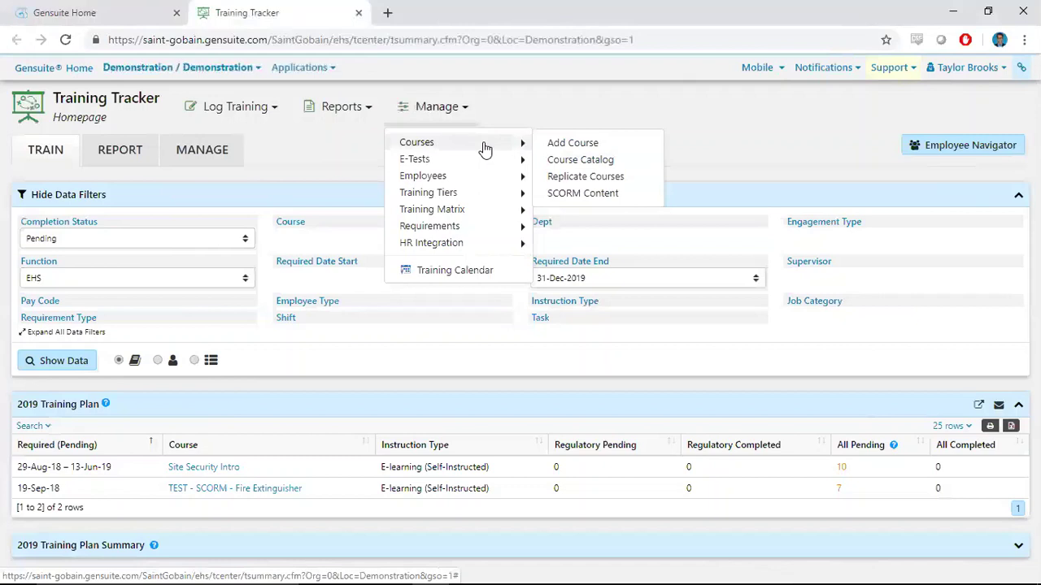
click(594, 161)
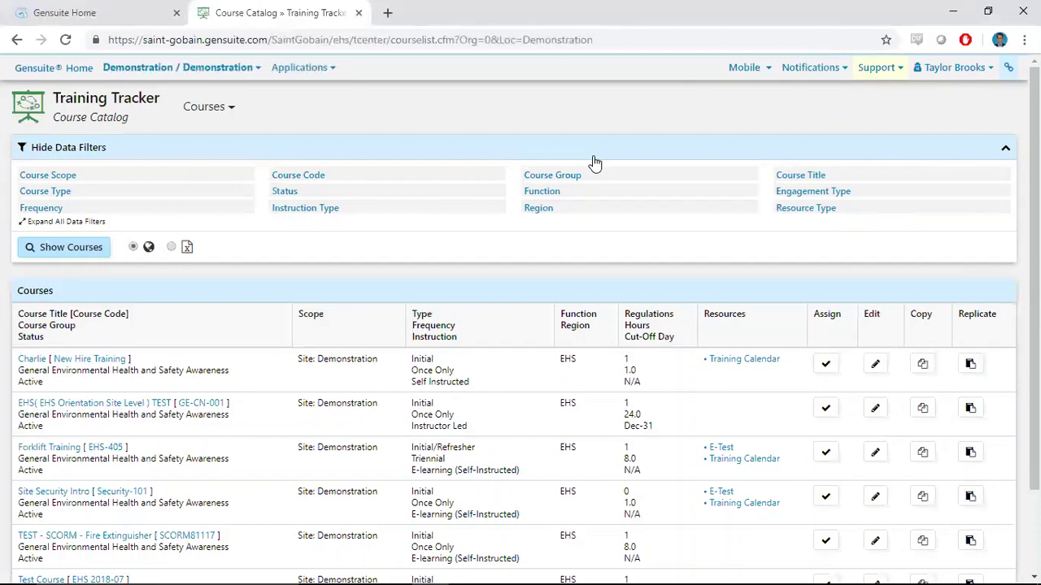
Expose the Function and Course Title filters, try Test as the course title, and clear it
click(553, 195)
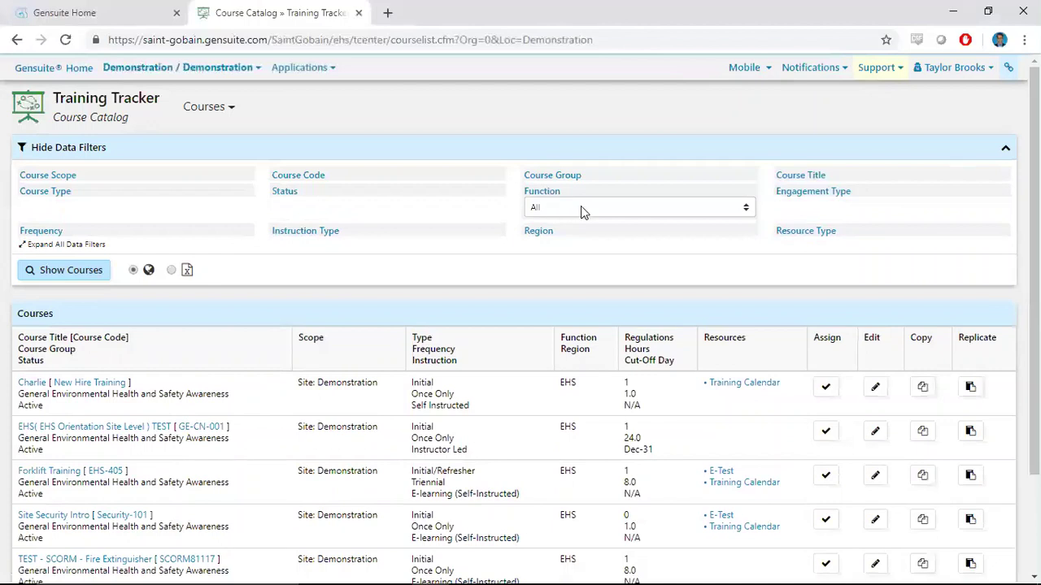
click(801, 175)
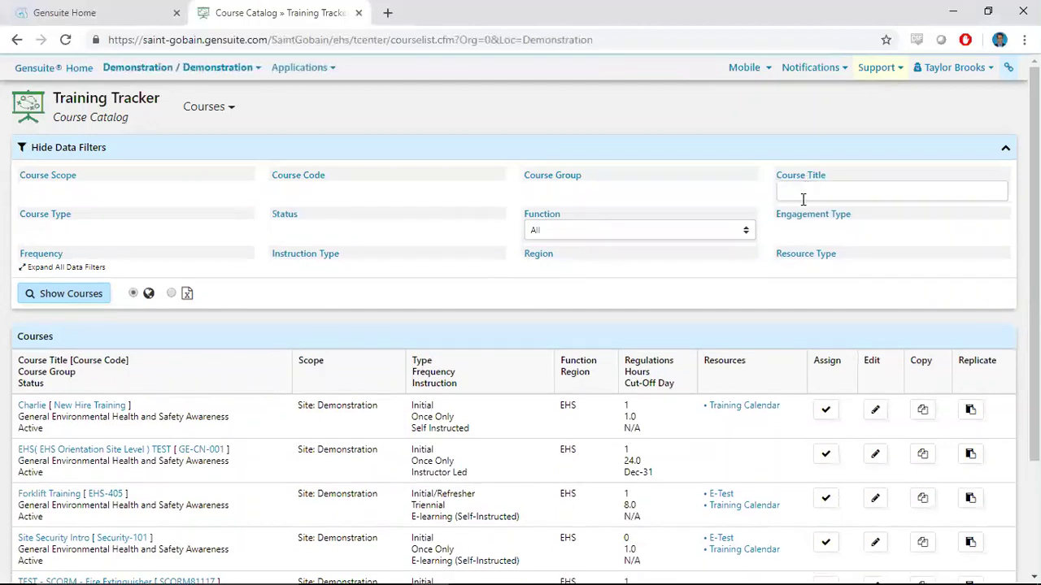
click(802, 197)
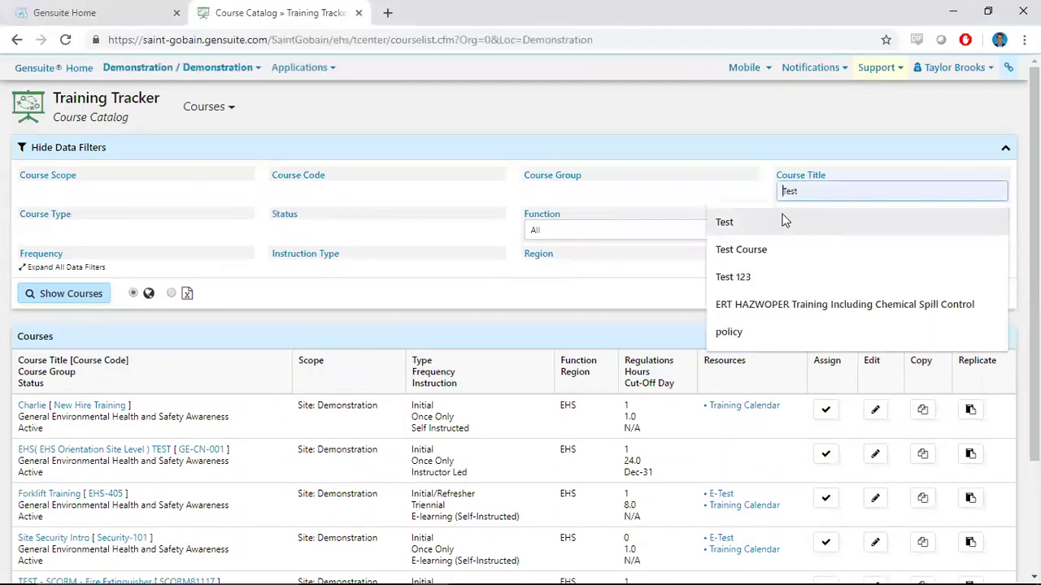
click(781, 219)
click(798, 190)
drag(799, 190, 774, 191)
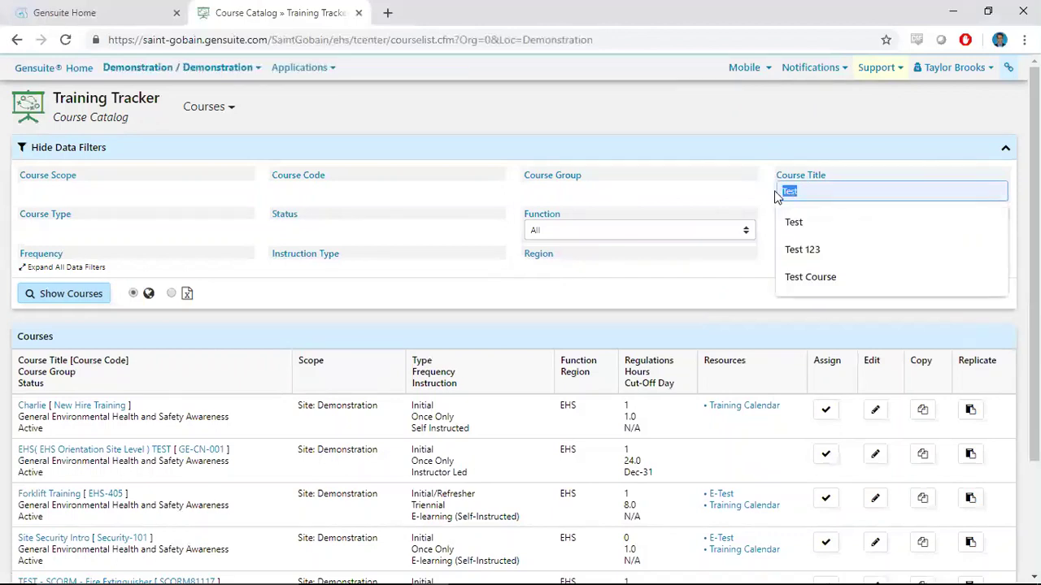
key(BackSpace)
Expose the Engagement Type filter and examine the available engagement types and functions without changing the selections
click(808, 218)
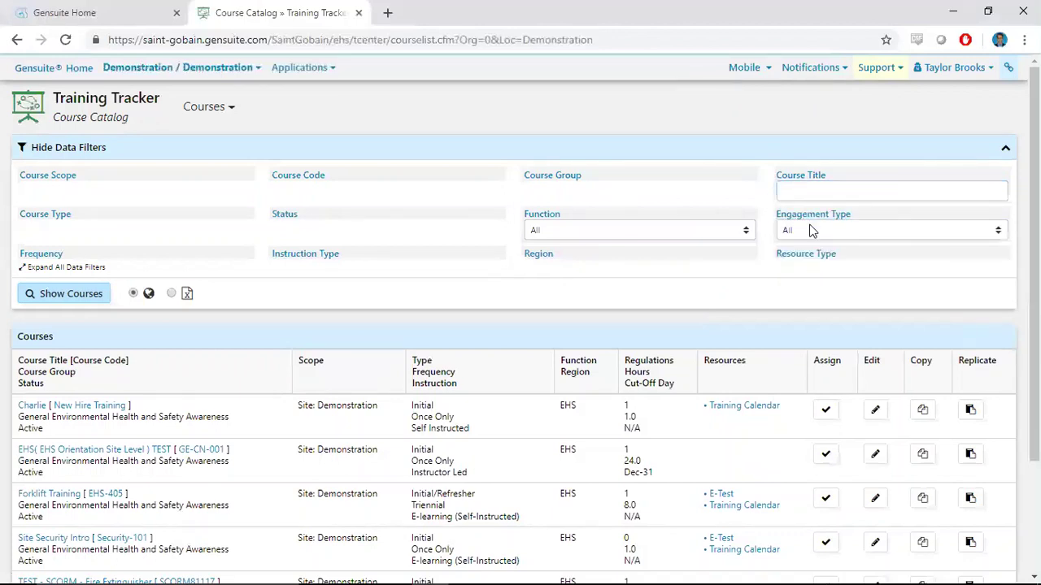
click(810, 229)
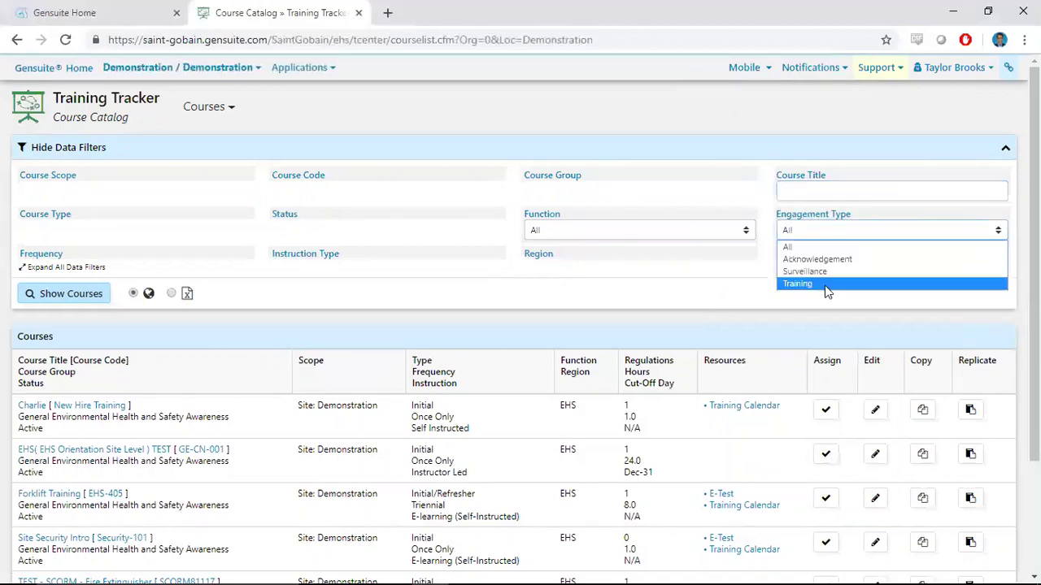
click(750, 291)
click(727, 233)
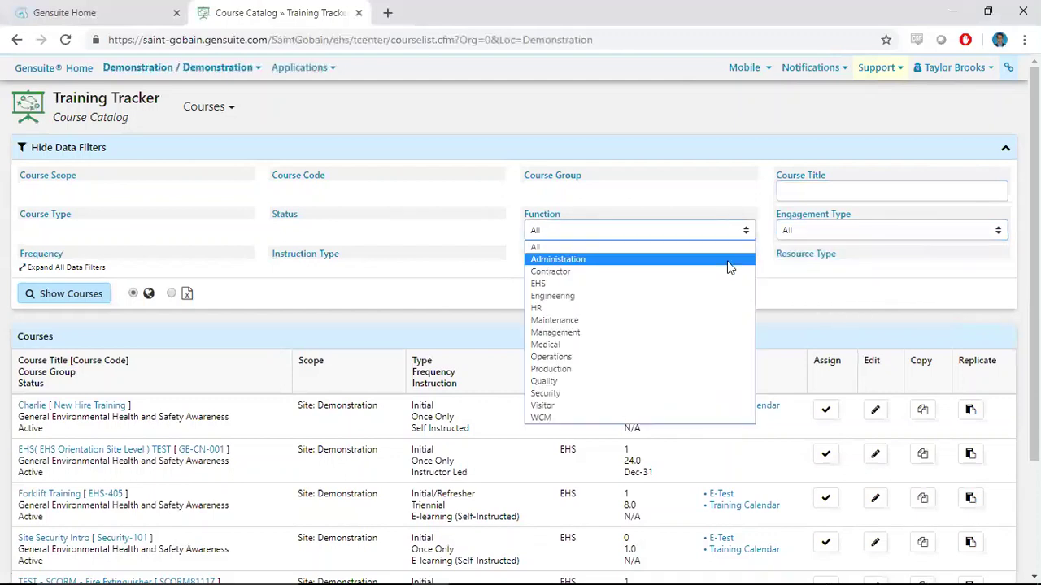
click(770, 277)
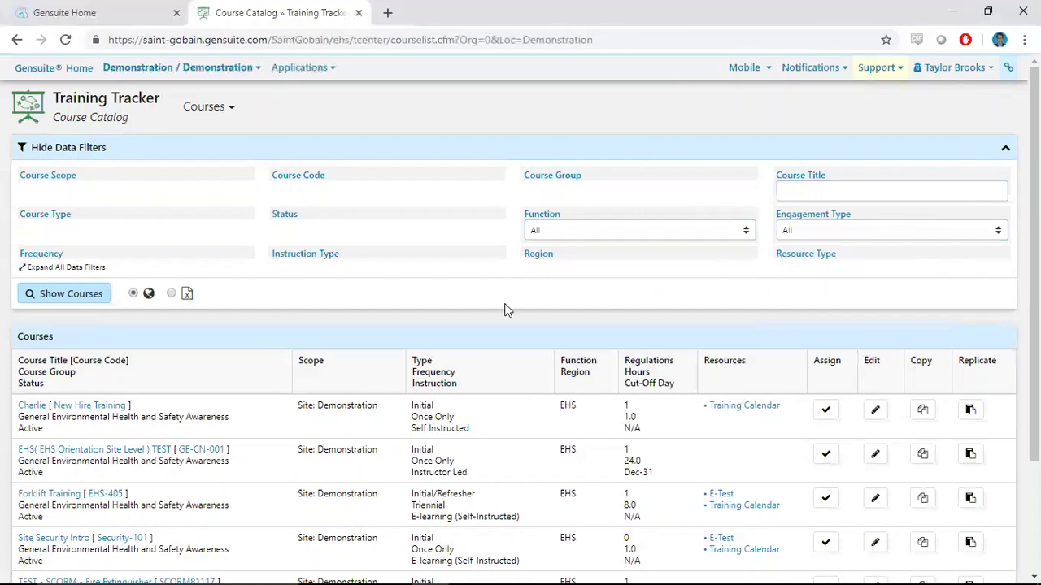
View the training page linked from the Forklift Training course, and close it to return to the Course Catalog
scroll(500, 312, down, 2)
scroll(498, 317, down, 1)
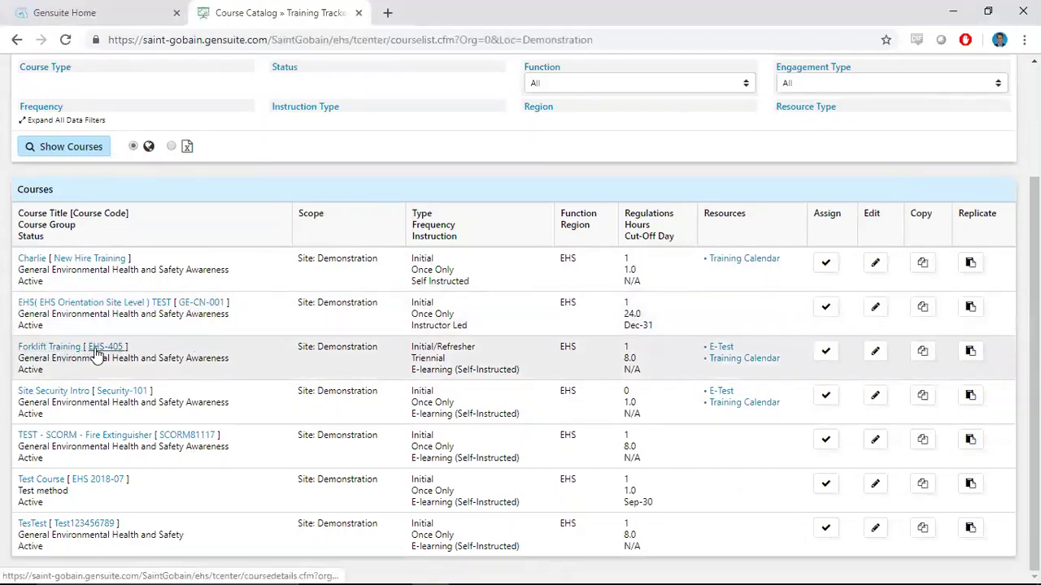
click(72, 349)
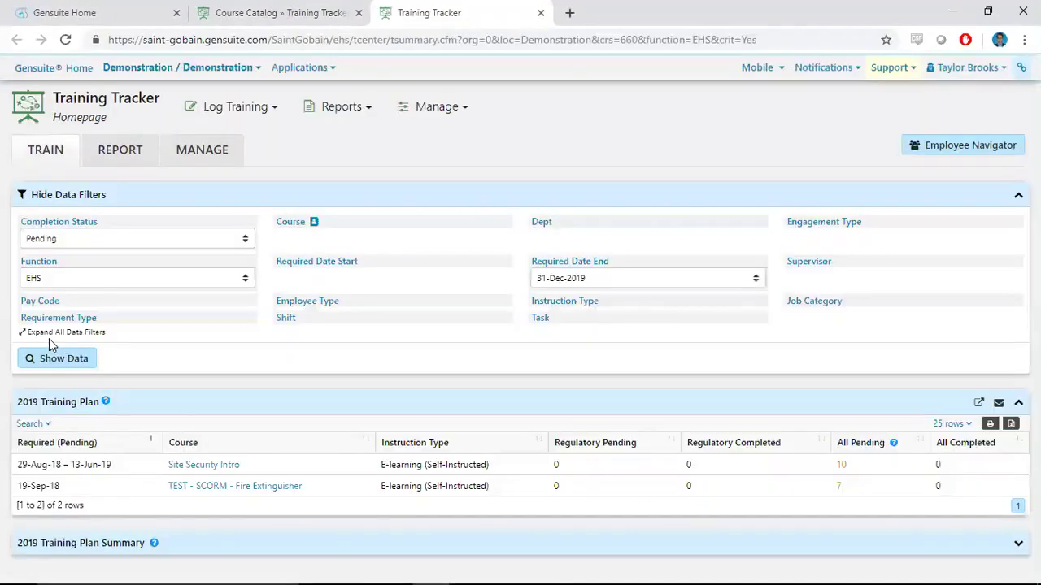
click(253, 13)
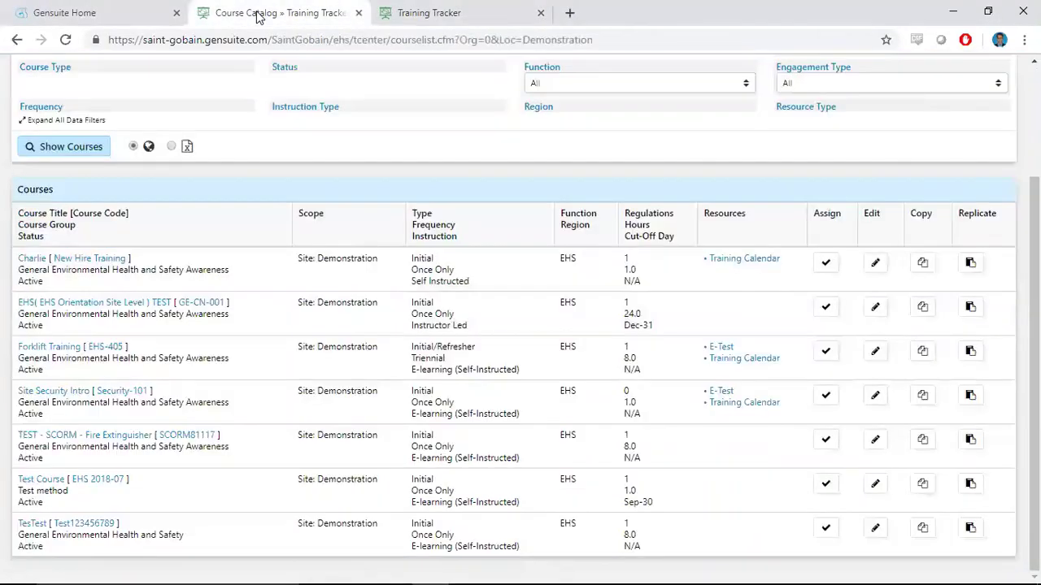
click(540, 13)
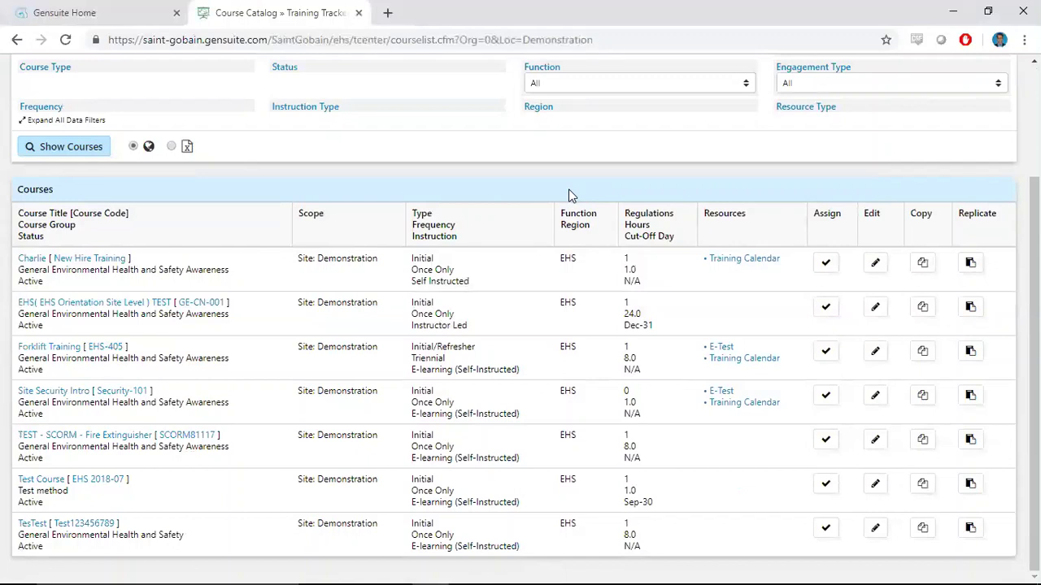
Open the form for adding a new course
scroll(568, 189, up, 2)
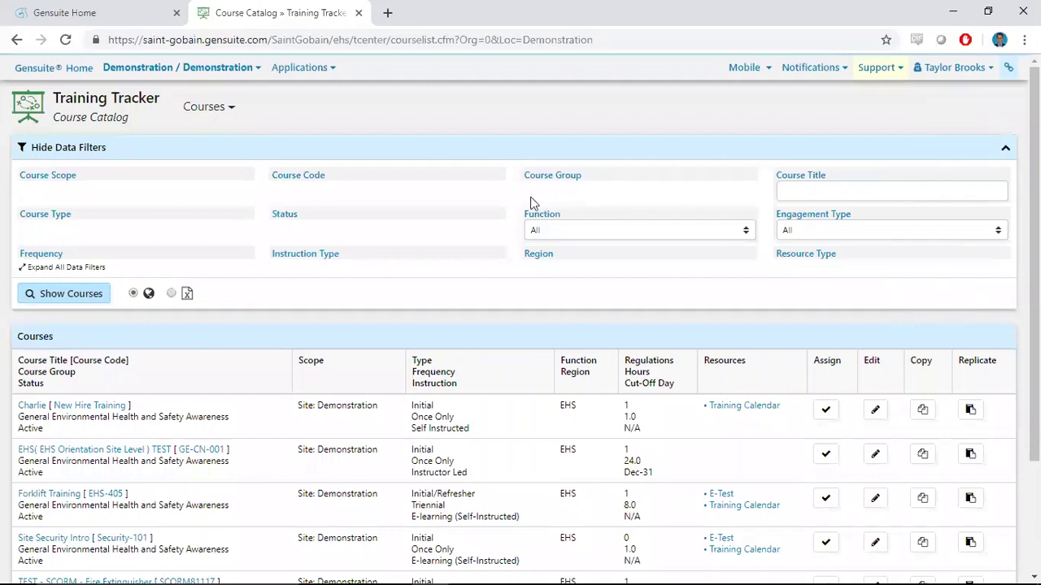
click(232, 120)
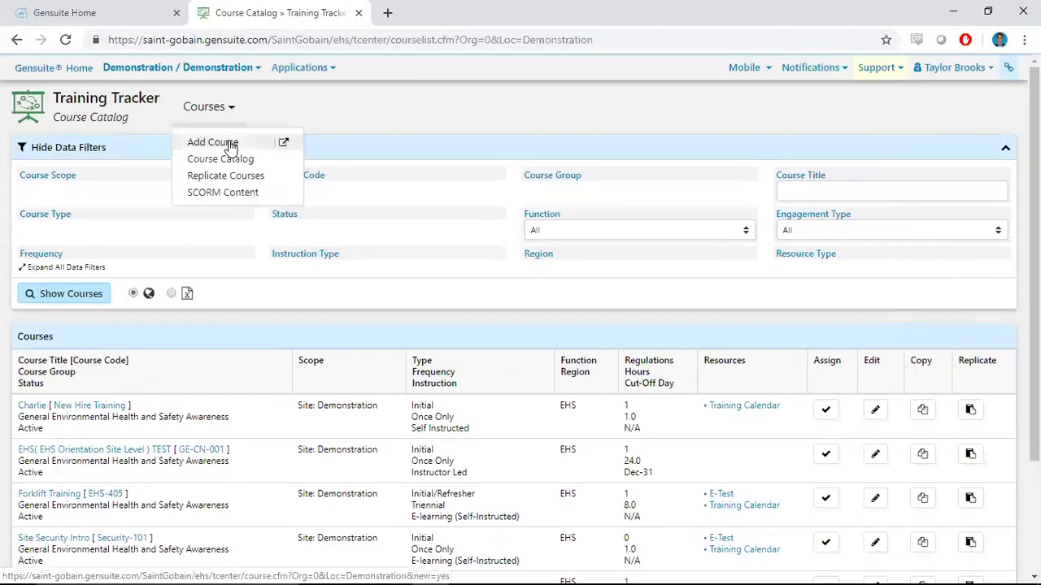
click(213, 142)
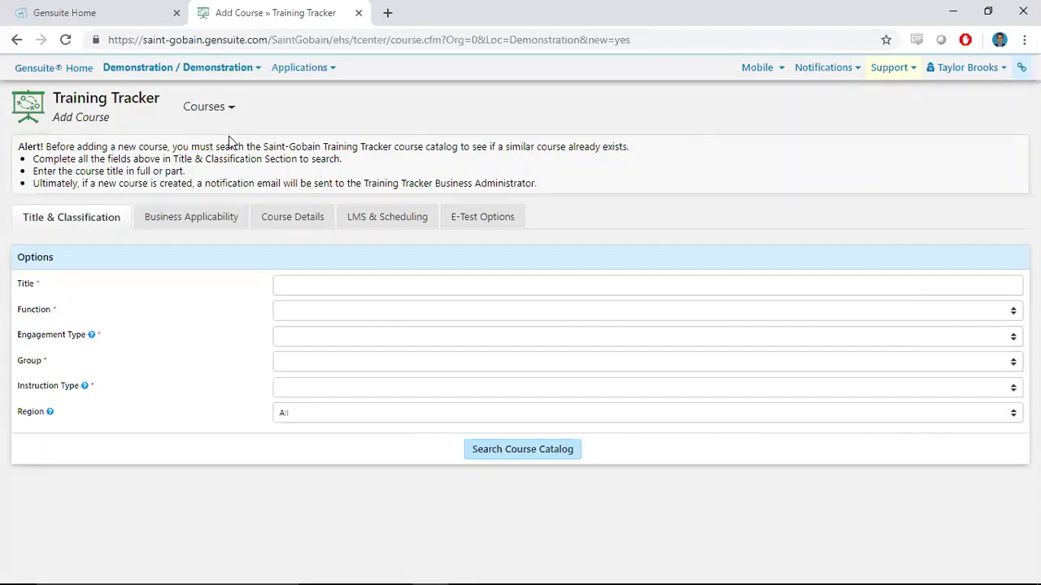
Set the new course's Title to Test and its Function to Medical
click(377, 292)
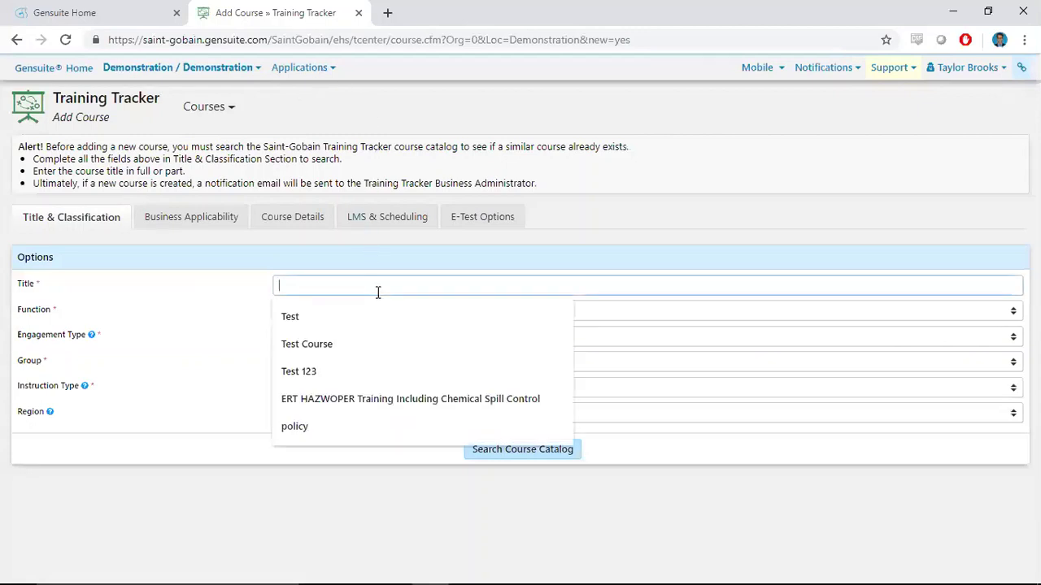
click(370, 319)
click(370, 315)
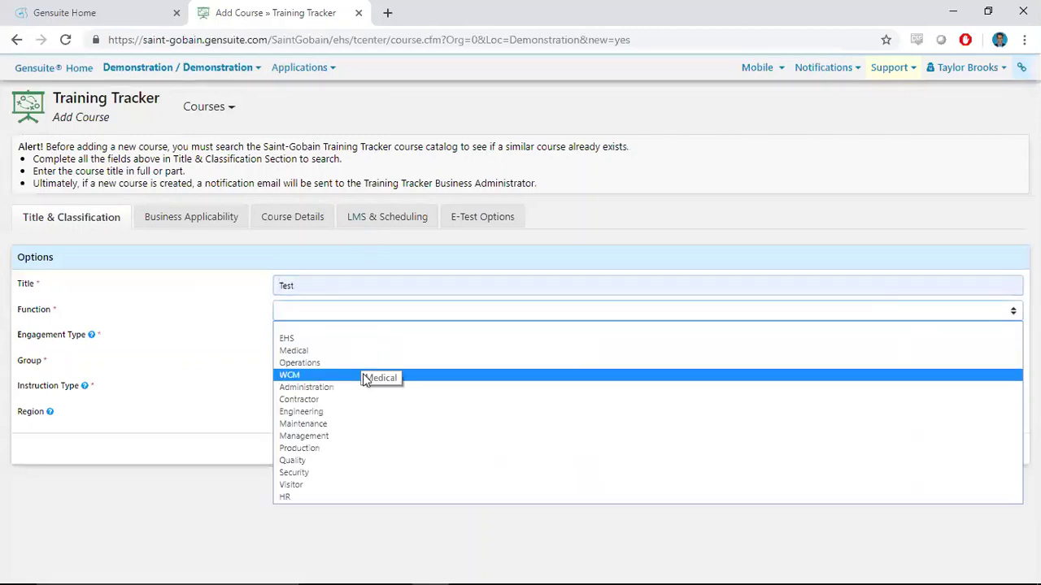
click(358, 351)
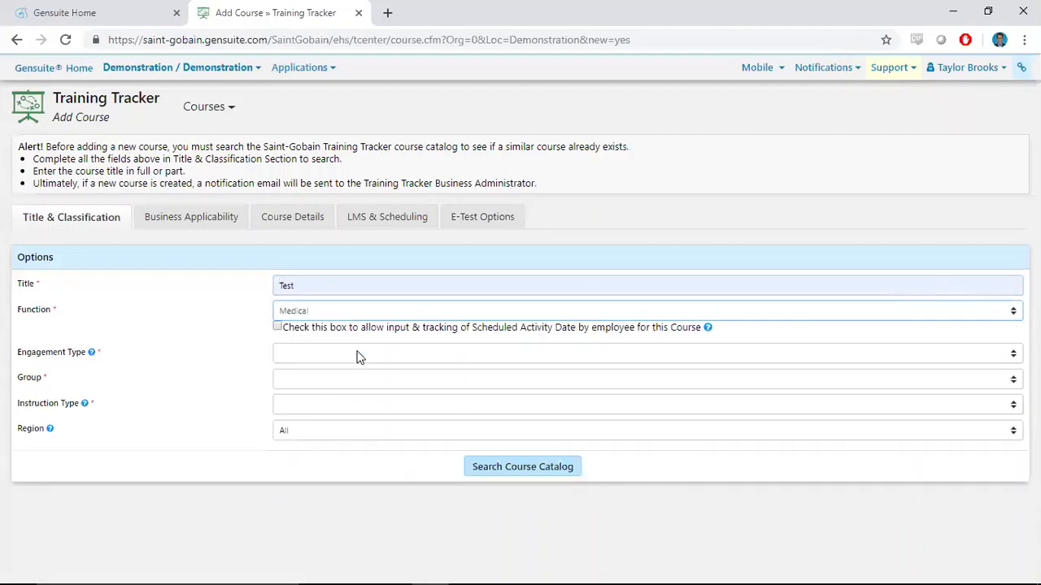
Set the course's Engagement Type to Acknowledgement, Group to Cadmium Safety and Instruction Type to Self Instructed
click(307, 355)
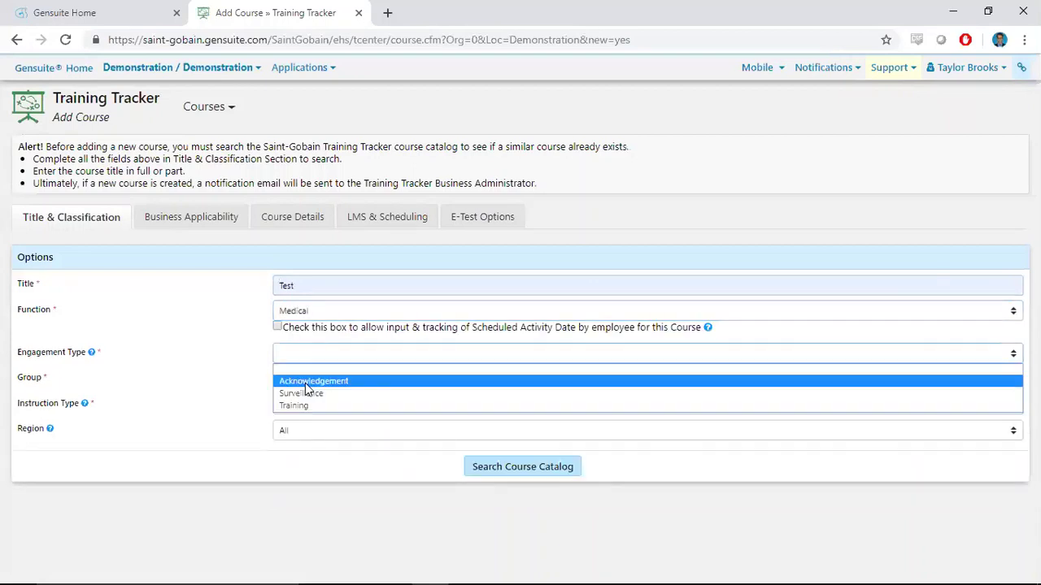
click(305, 380)
click(306, 386)
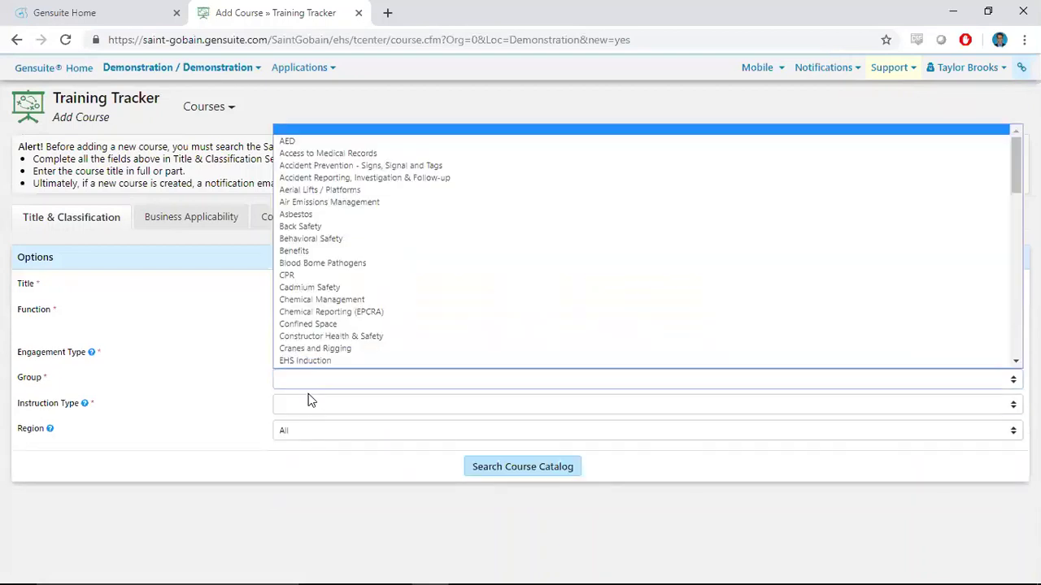
click(331, 287)
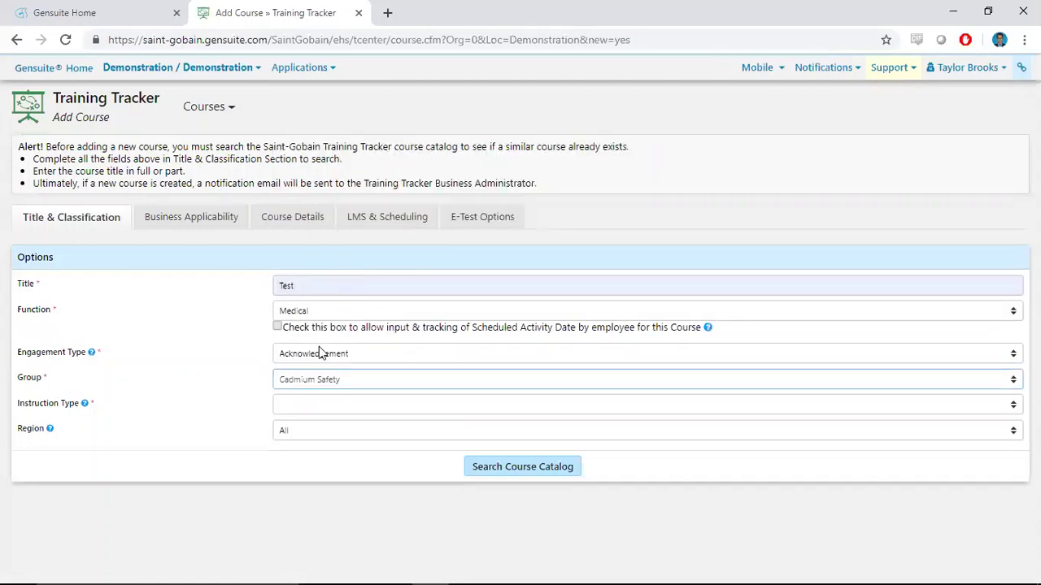
click(311, 406)
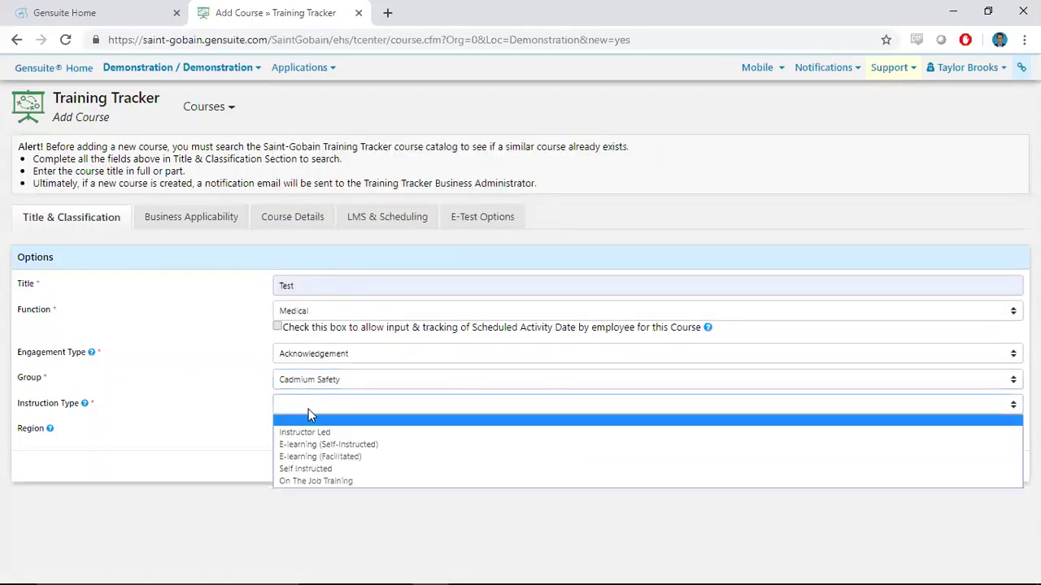
click(345, 468)
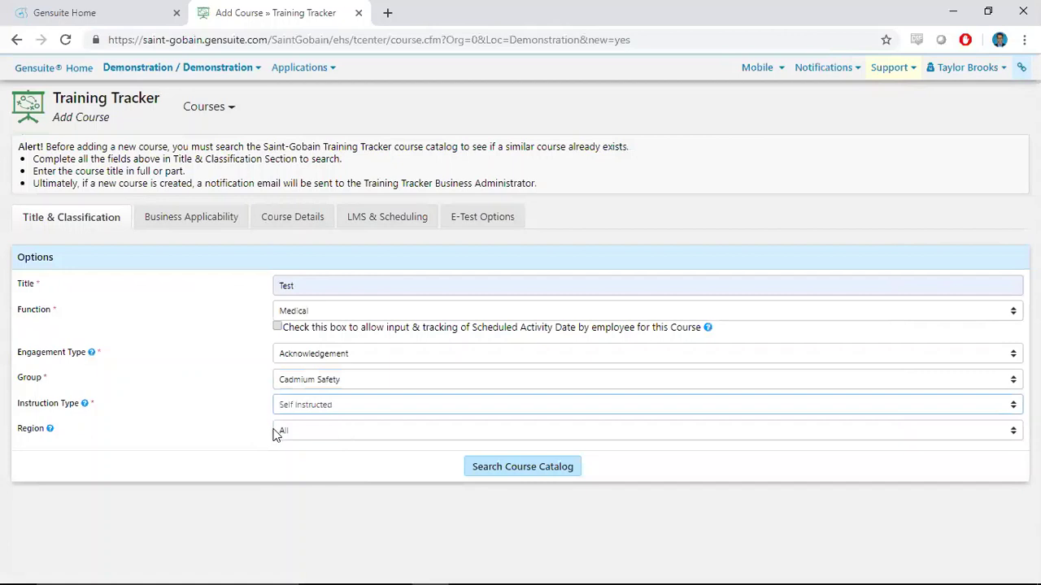
Search the course catalog for similar courses, continue to the add-course form, and set the course Code to Test
click(534, 470)
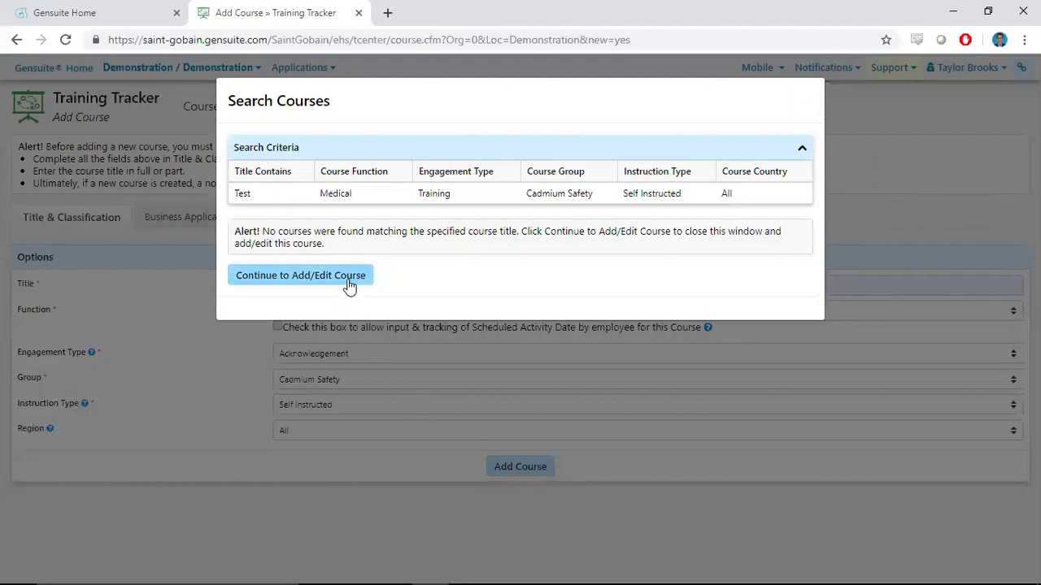
click(300, 277)
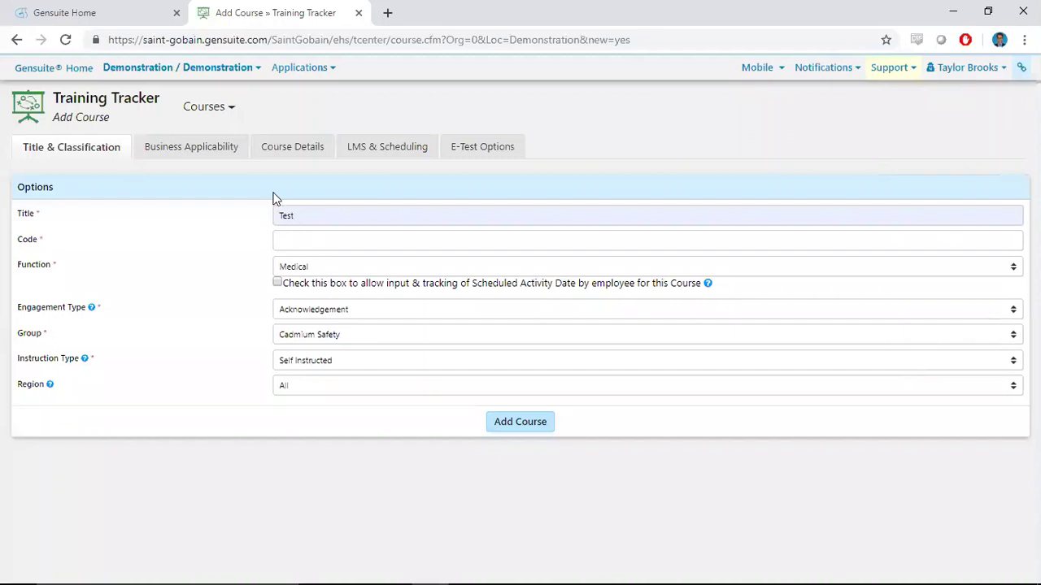
click(295, 242)
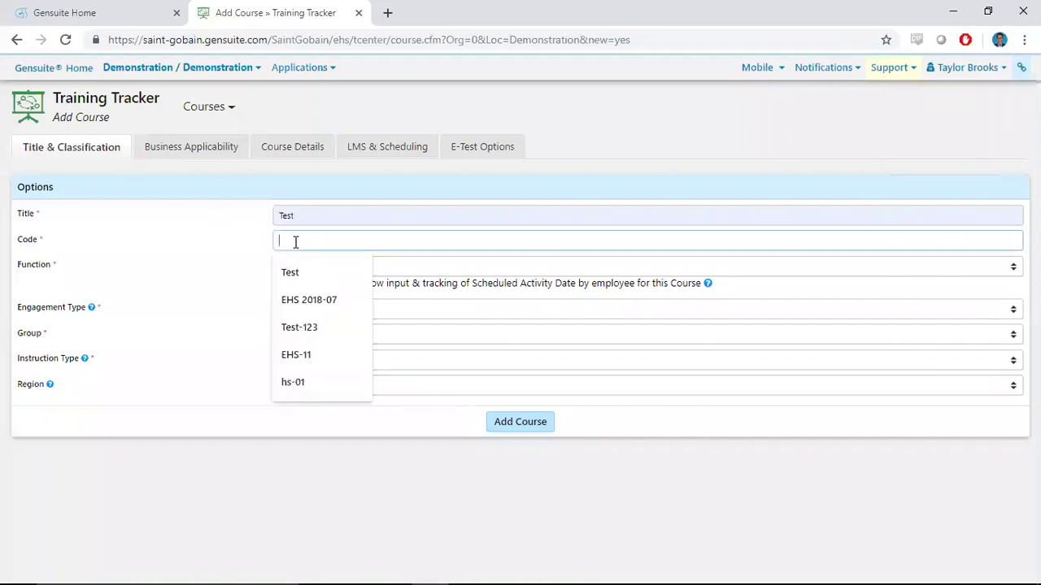
click(291, 272)
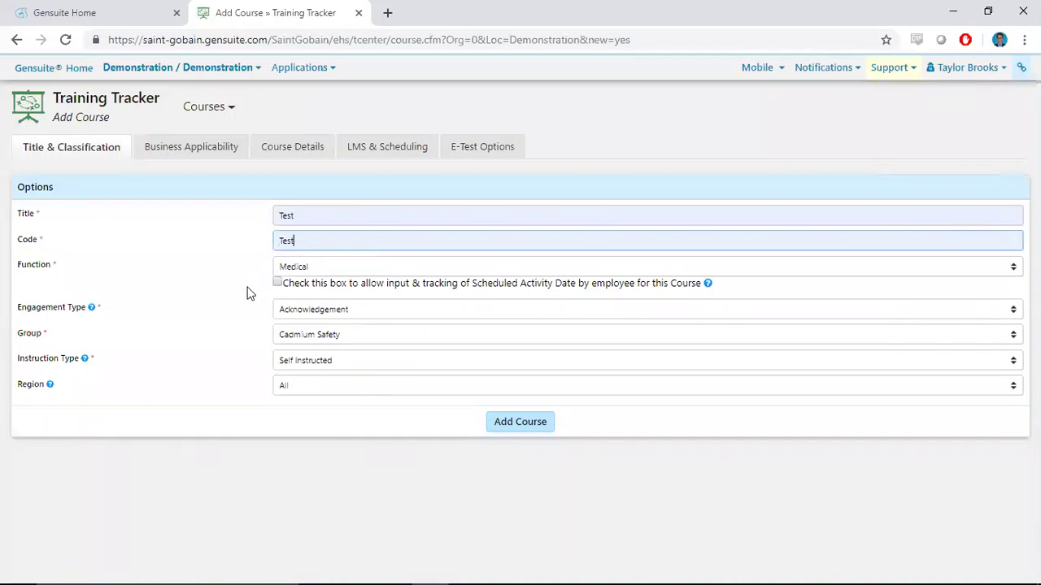
Review the new course's business applicability options for organization, sub-organization, site and permissions
click(206, 150)
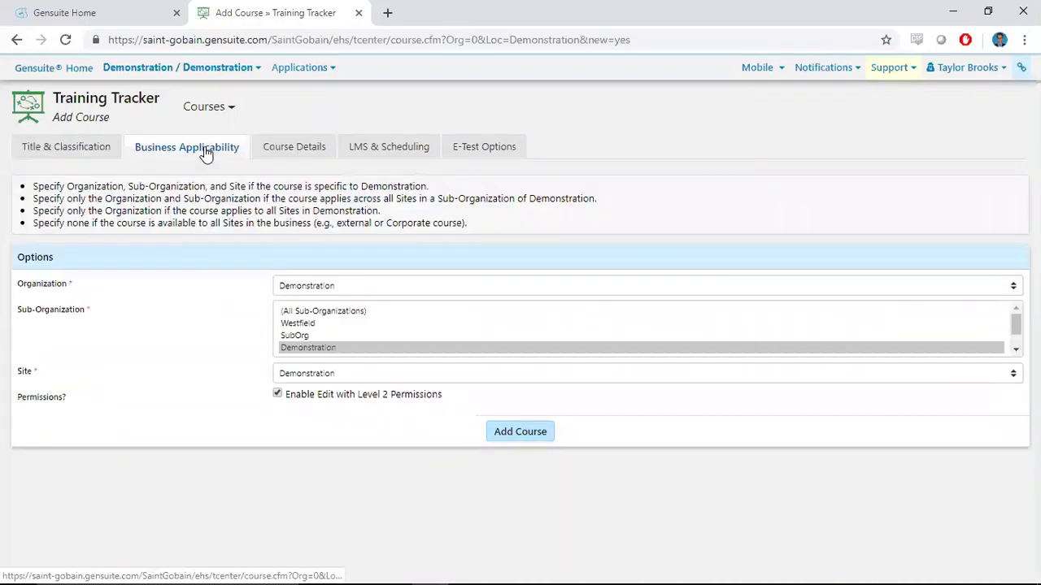
click(291, 157)
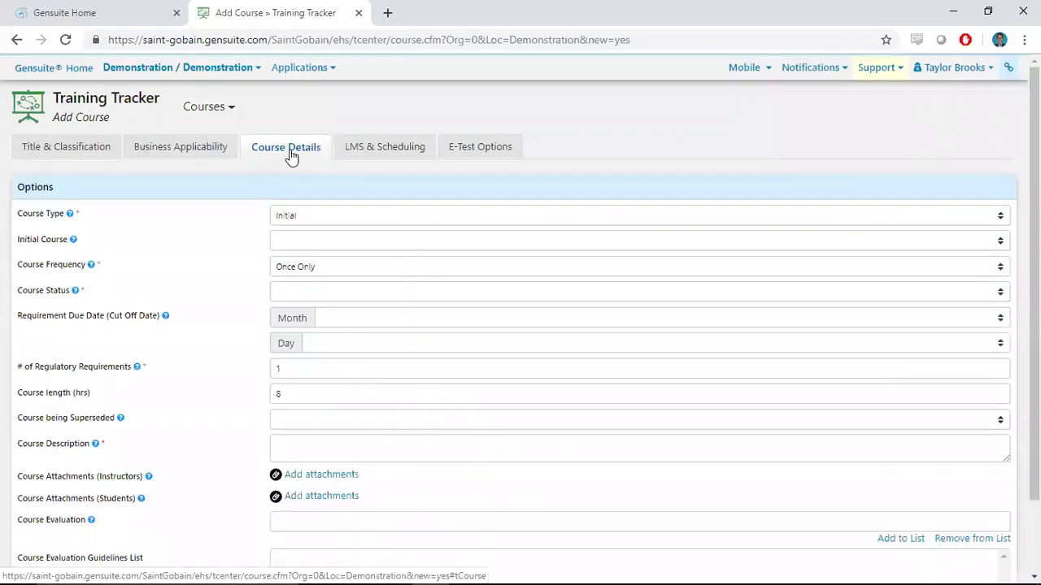
click(202, 152)
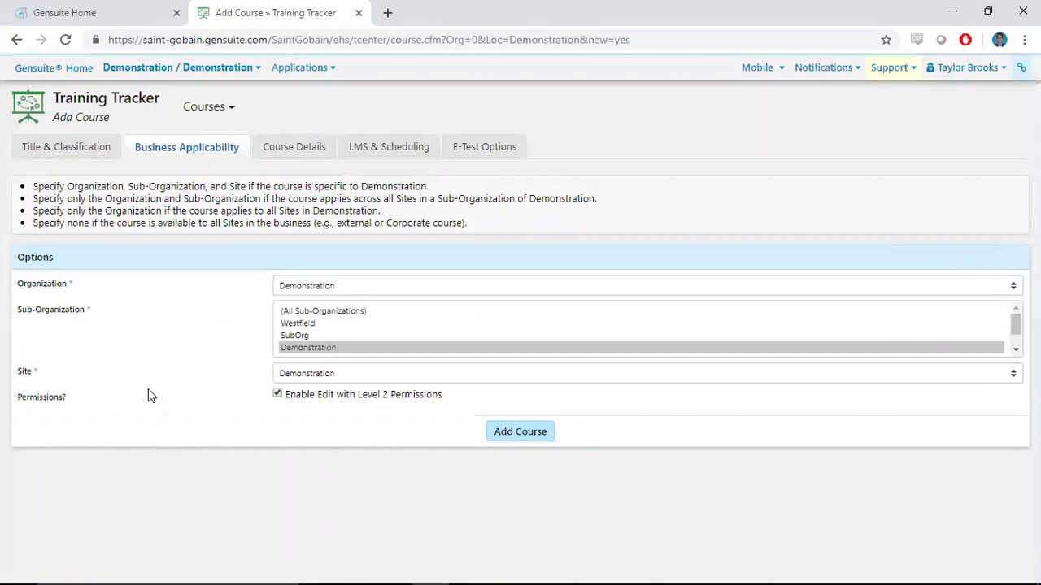
Choose Initial as the Course Type in the new course's details
click(297, 154)
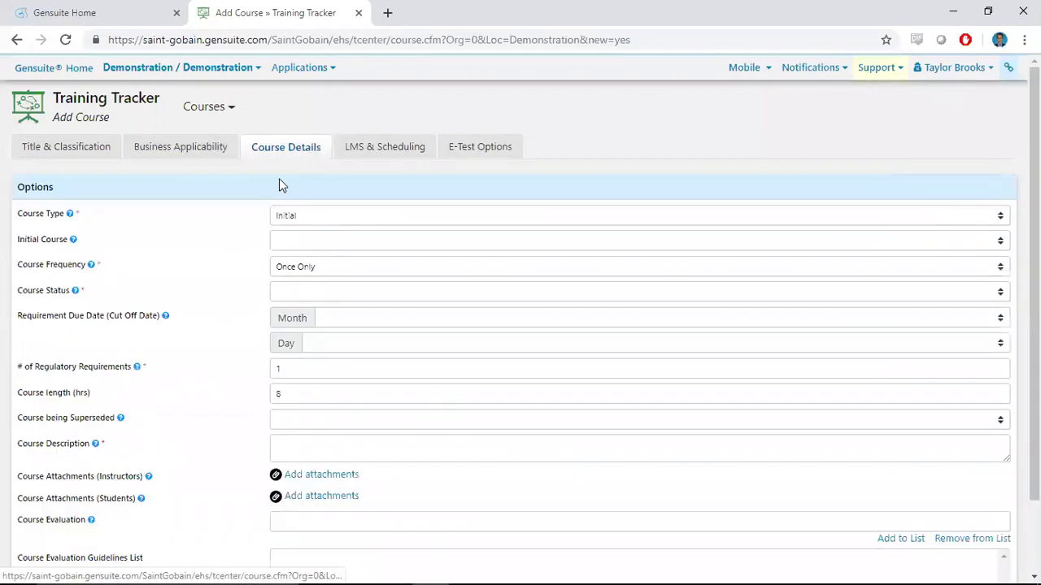
click(285, 222)
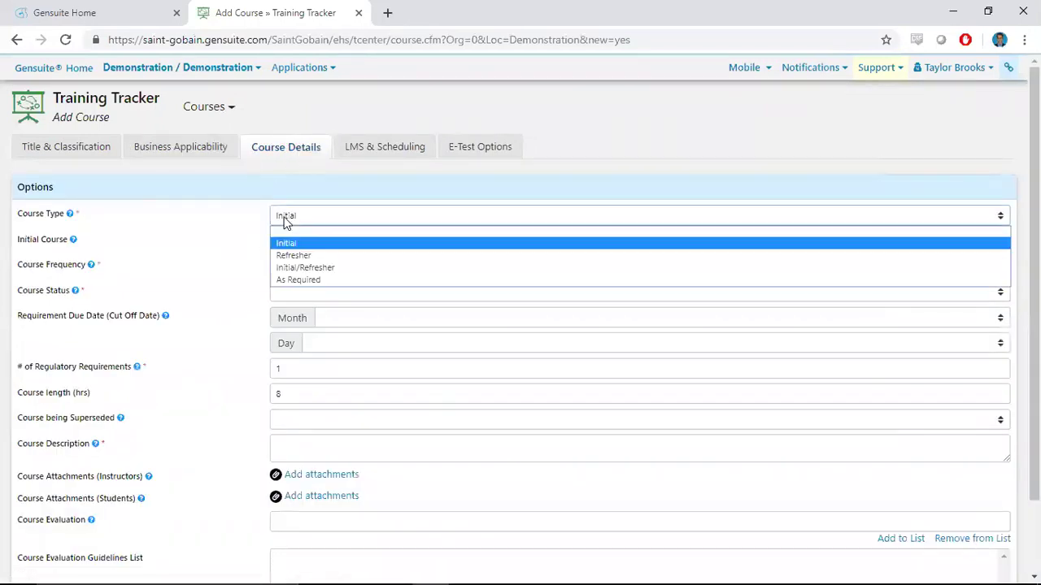
click(279, 242)
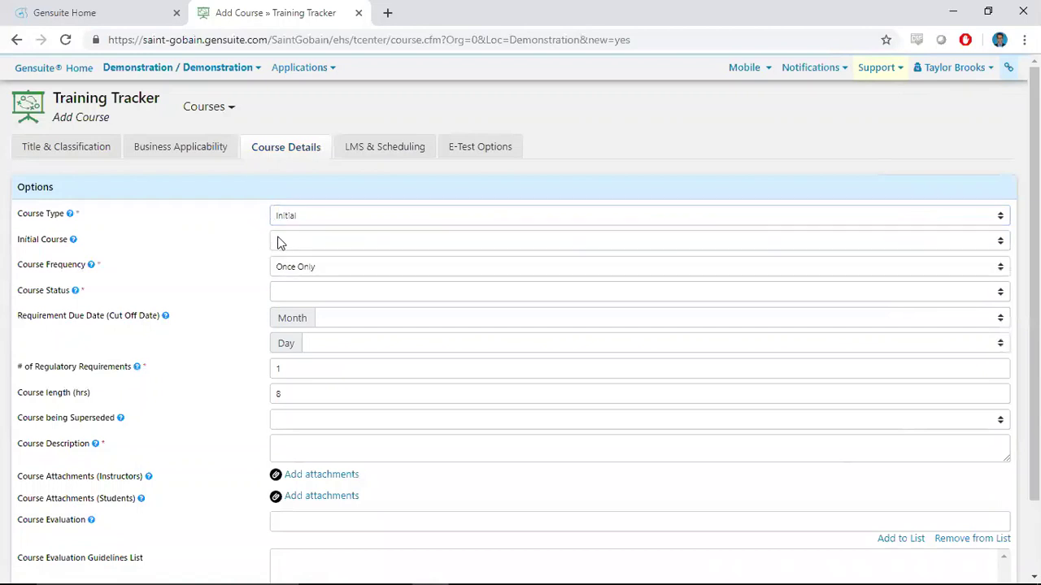
Examine the Initial Course choices, the help for Initial Course and Course Frequency, and the remaining course detail fields
click(279, 244)
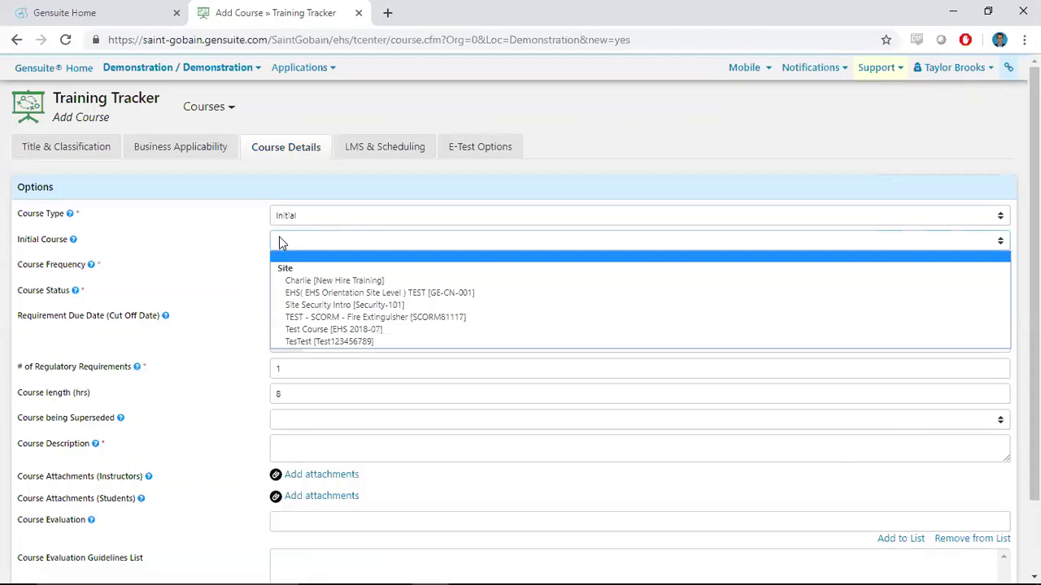
click(269, 237)
mouse_move(73, 244)
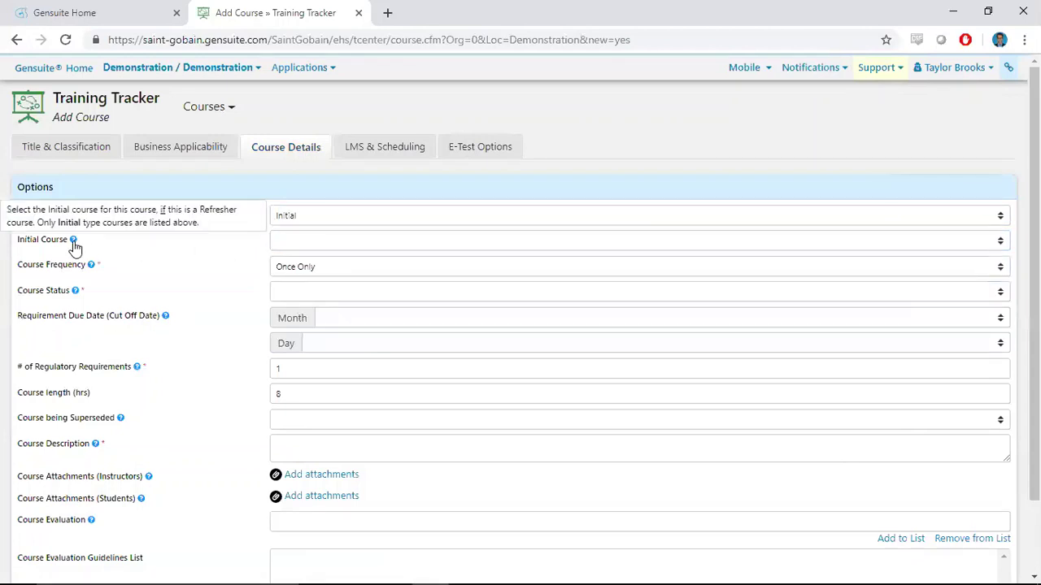
mouse_move(91, 269)
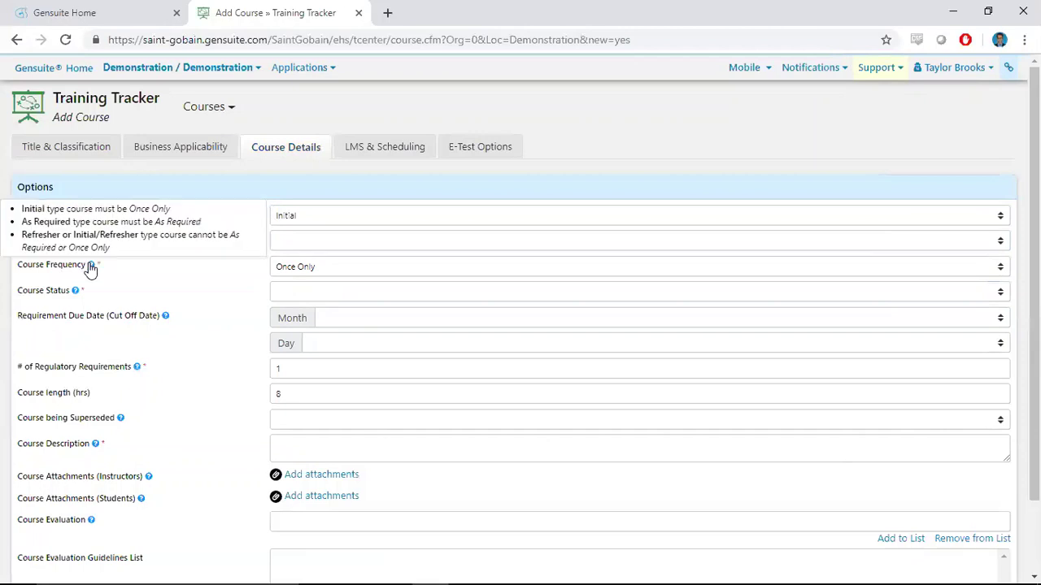
mouse_move(74, 294)
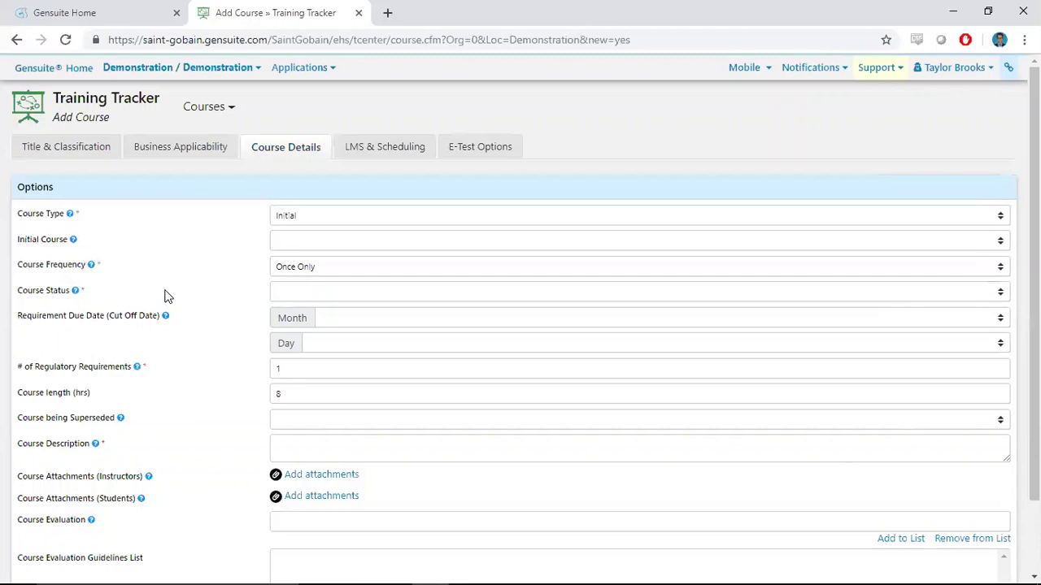
mouse_move(164, 319)
scroll(200, 378, down, 1)
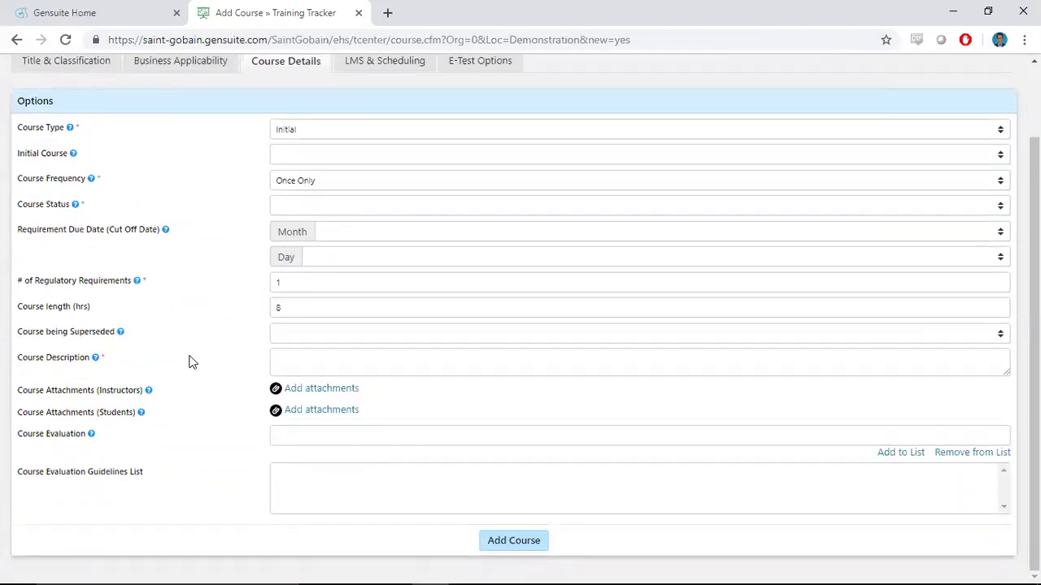
scroll(173, 366, up, 1)
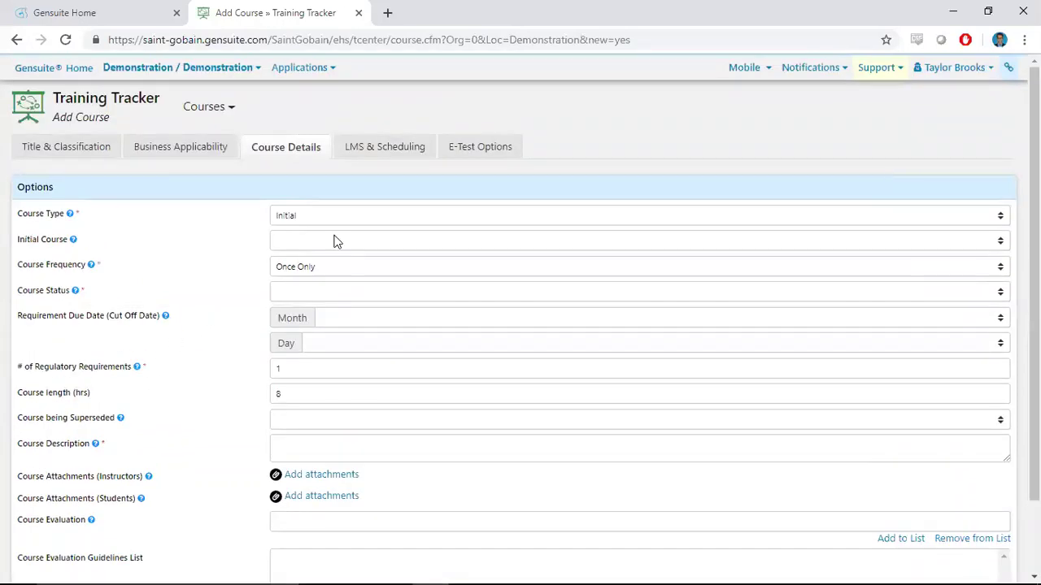
Review the new course's LMS and scheduling options, including the Resource Link field
click(399, 155)
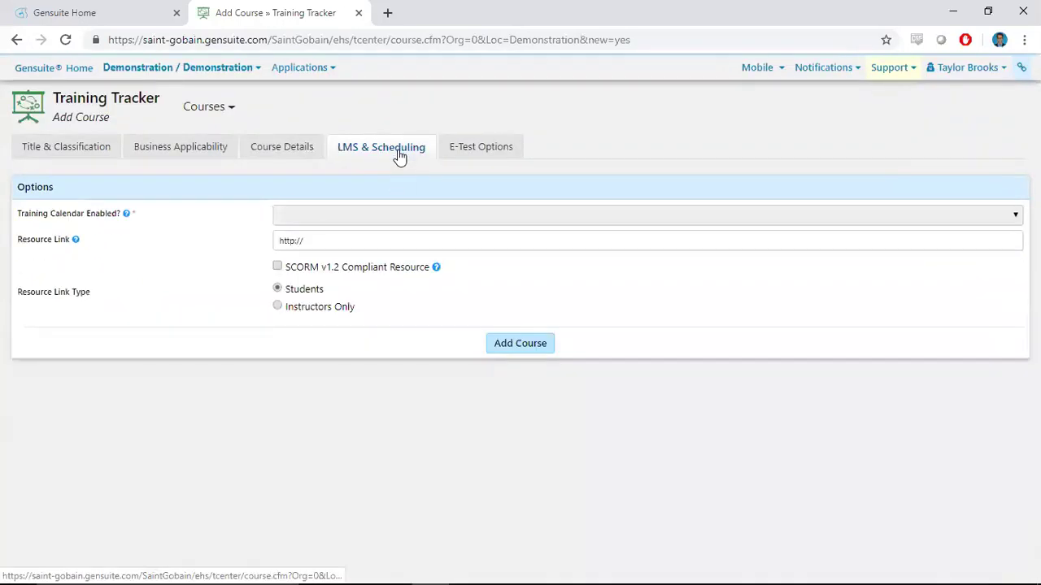
click(332, 241)
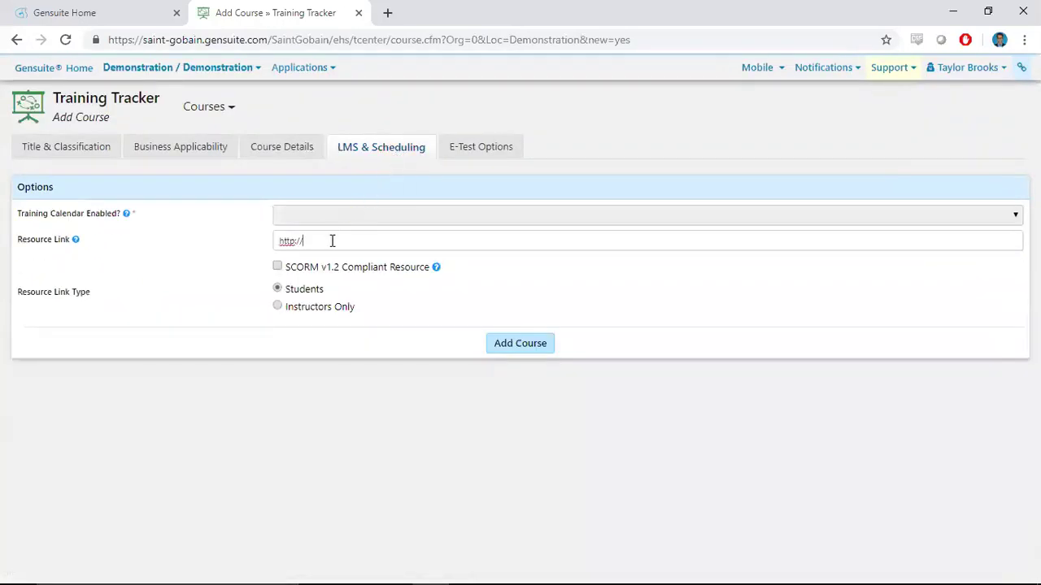
drag(331, 241, 273, 243)
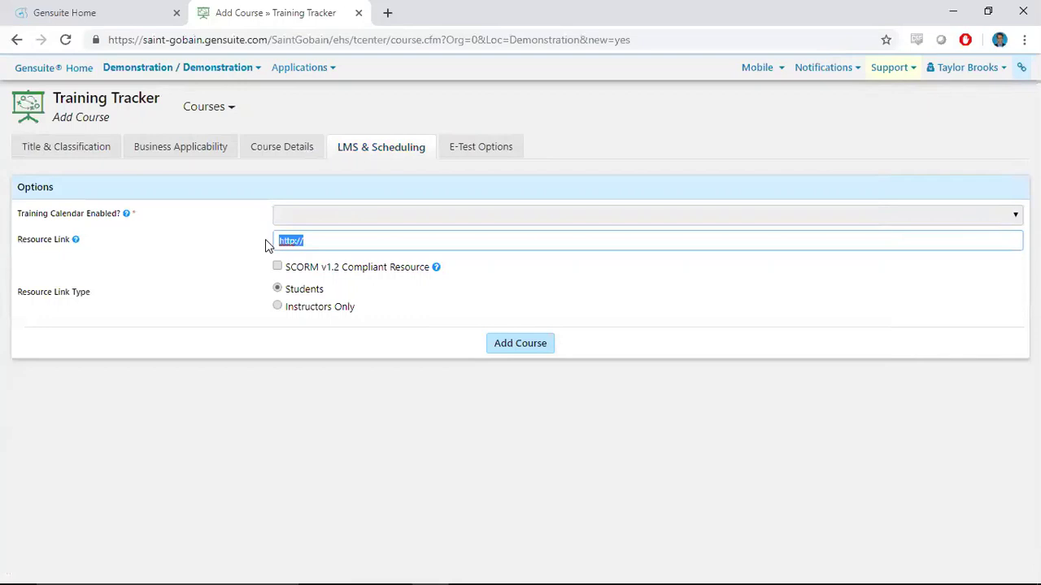
Look through the E-Test options available for the new course
click(460, 160)
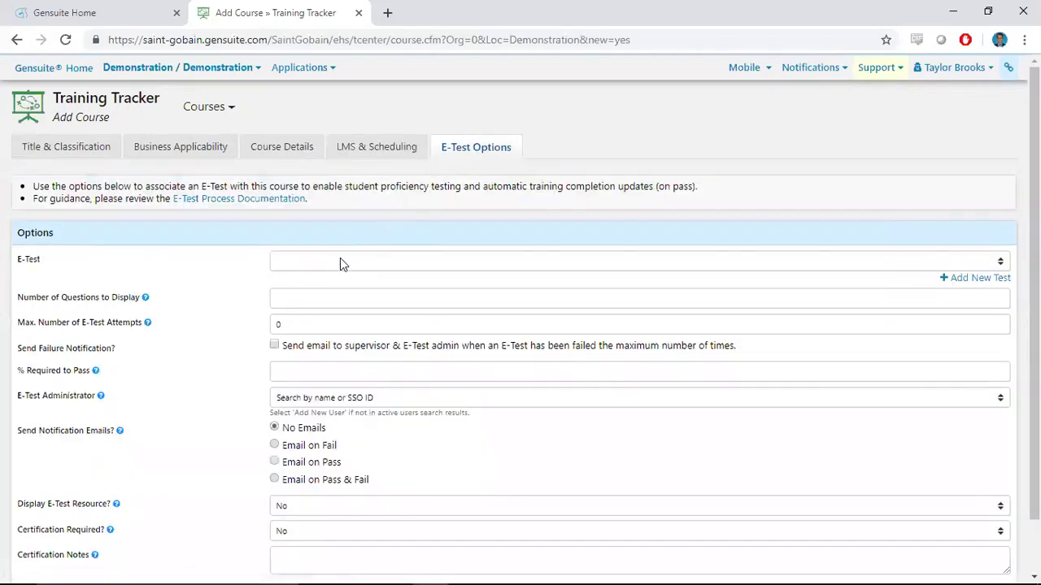
scroll(241, 373, down, 1)
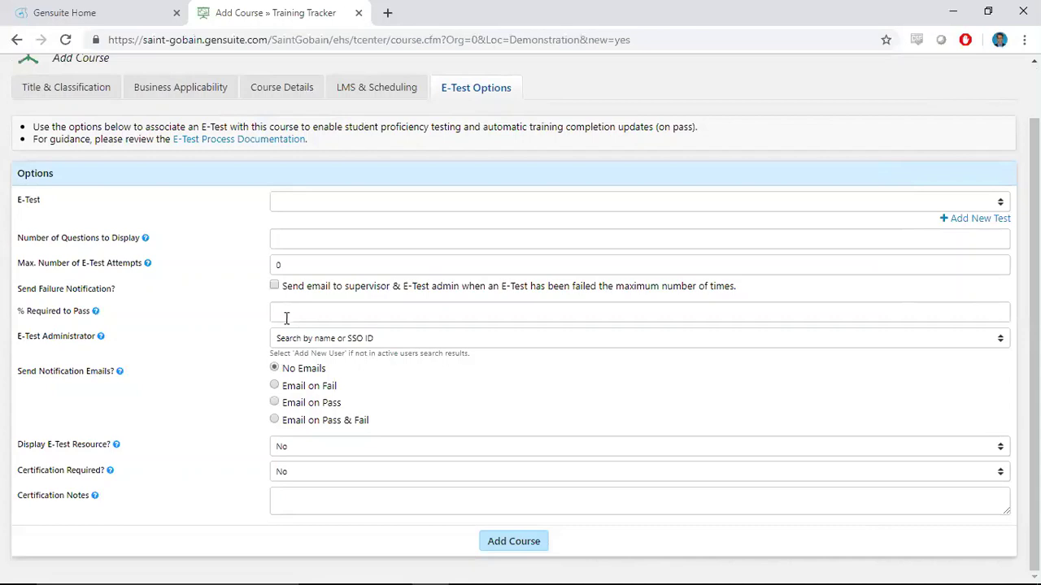
scroll(268, 301, up, 2)
Return to the course catalog and bring up the requirement assignment options for the New Hire Training course
click(199, 108)
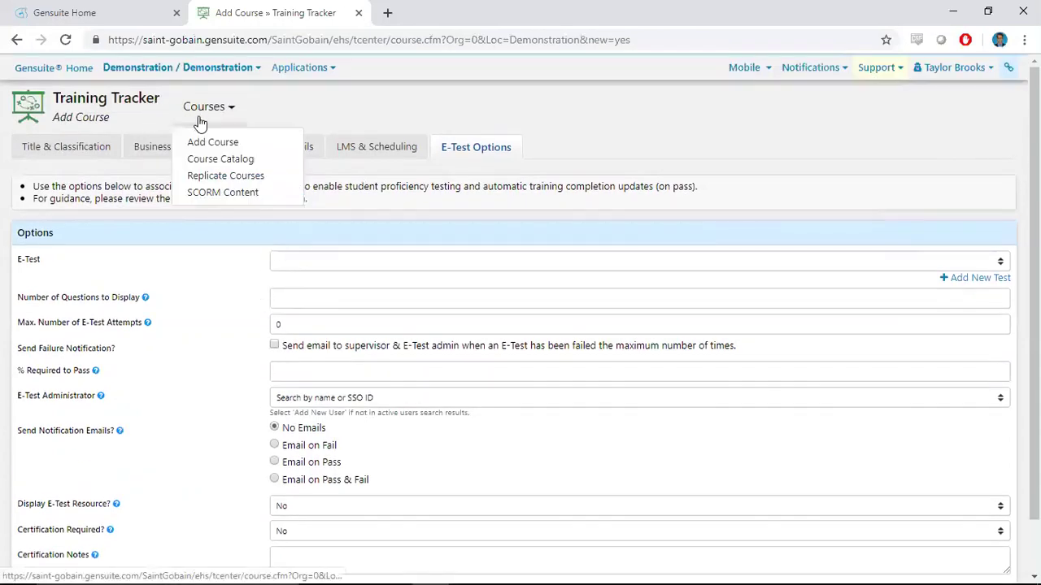
click(222, 158)
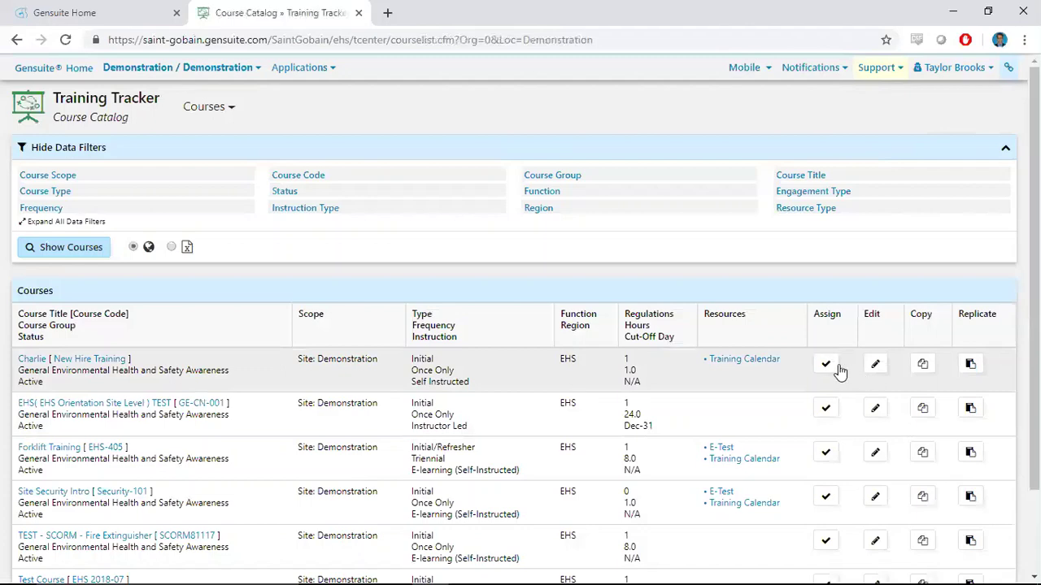
click(834, 368)
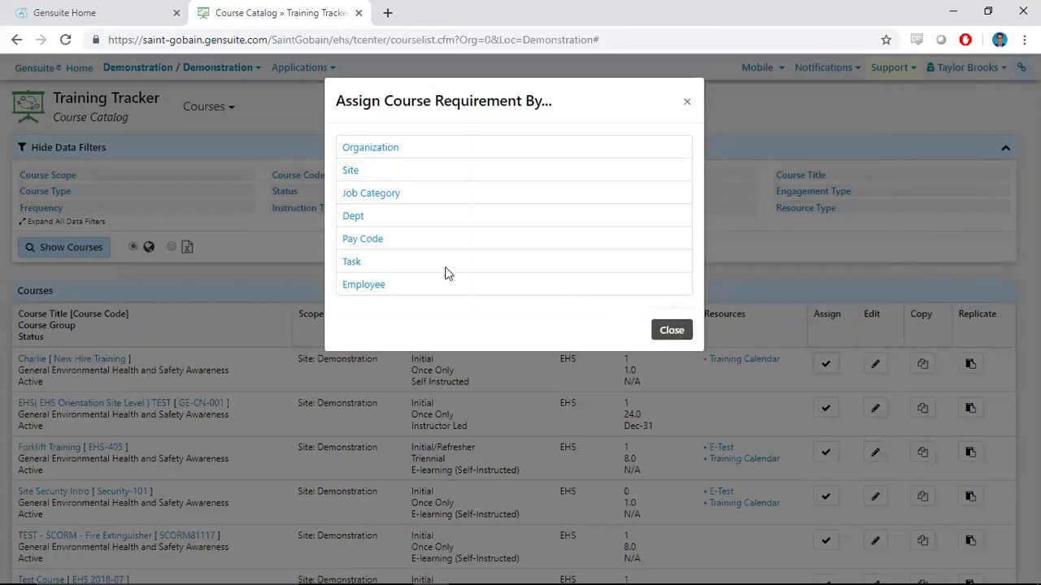
click(357, 217)
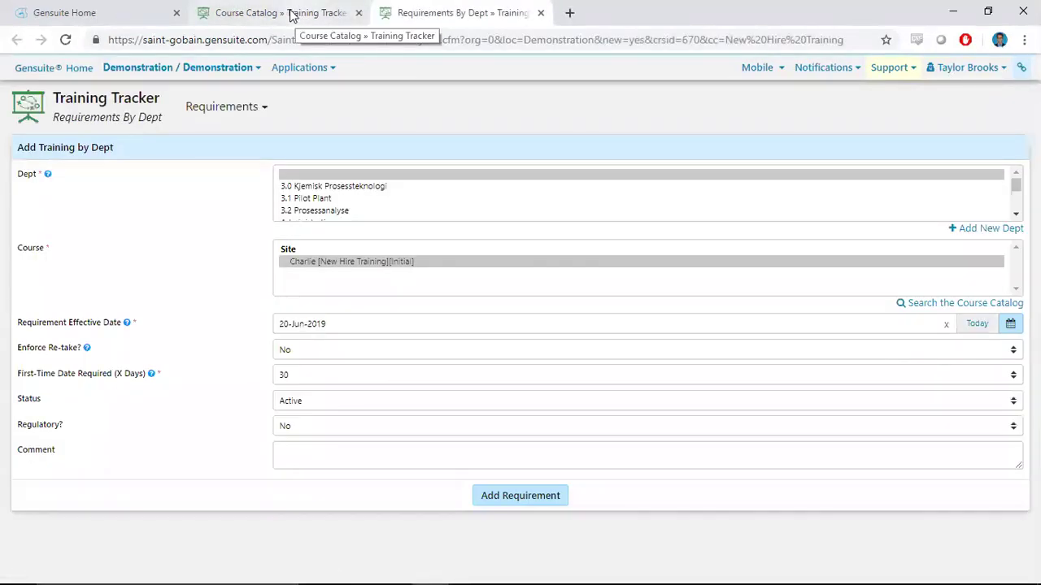
click(291, 17)
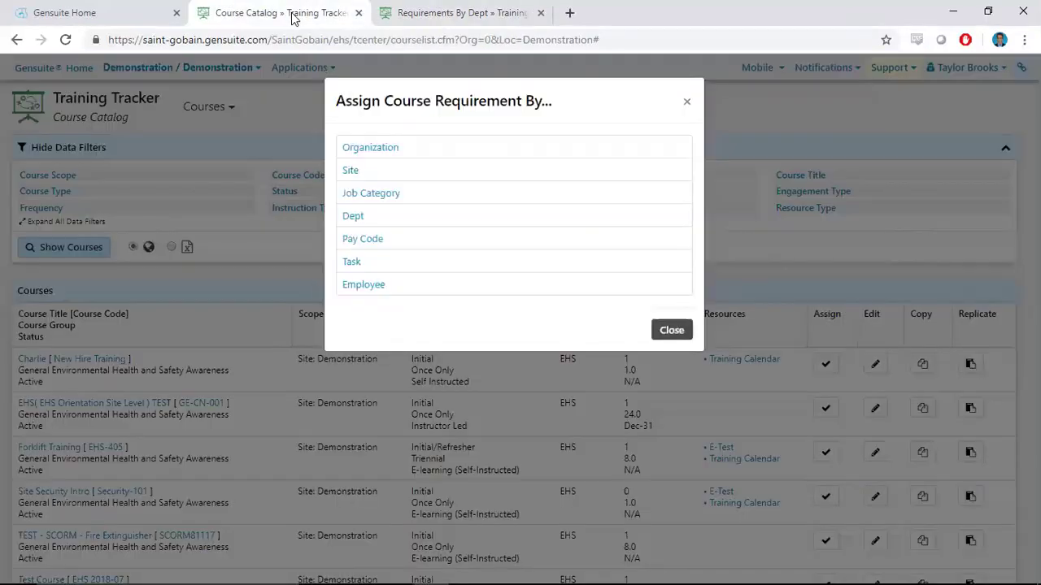
click(542, 14)
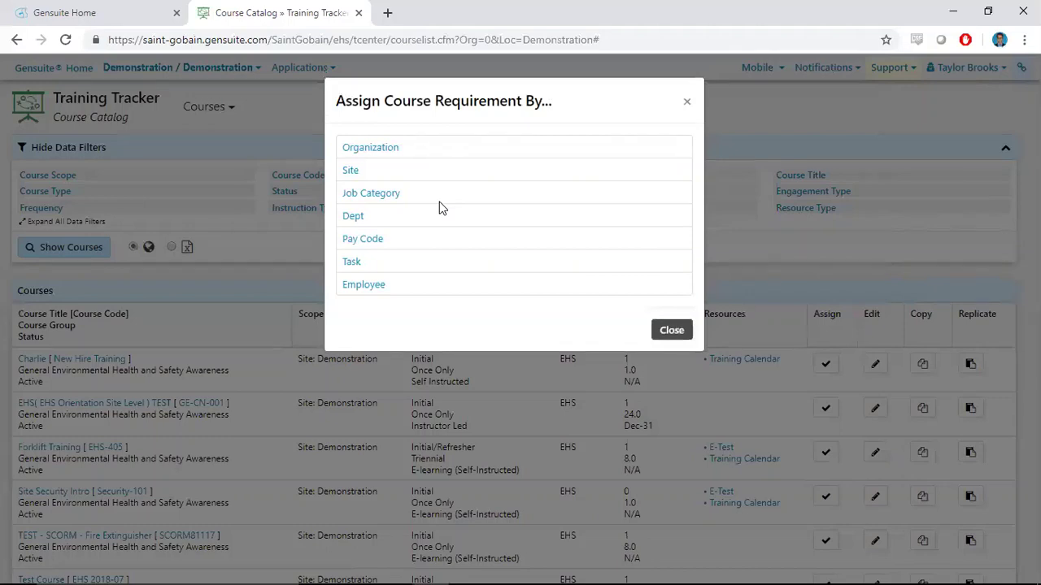
Open the form for assigning the New Hire Training course requirement by department
click(358, 217)
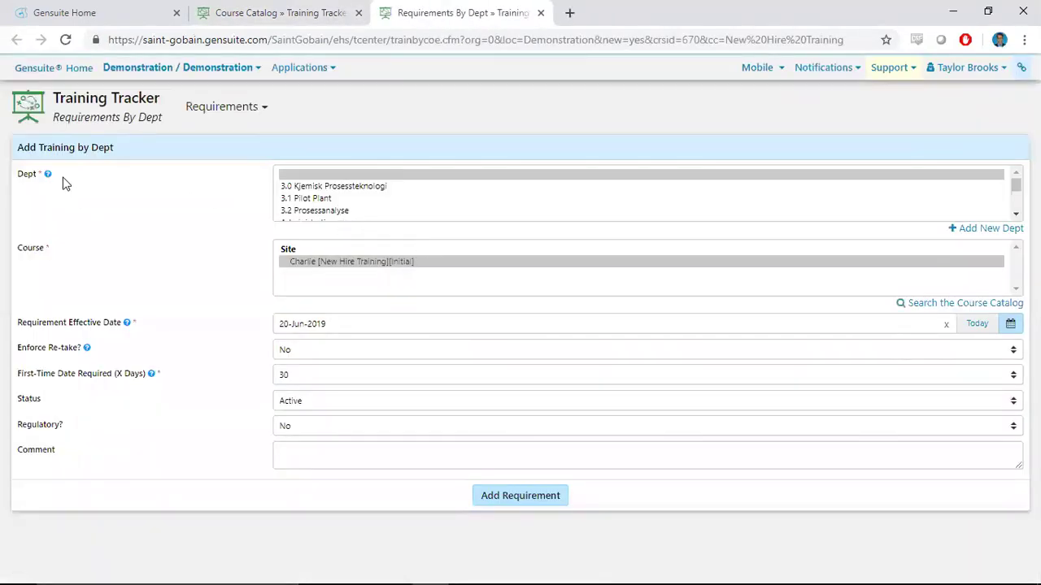
drag(44, 175, 21, 178)
click(998, 231)
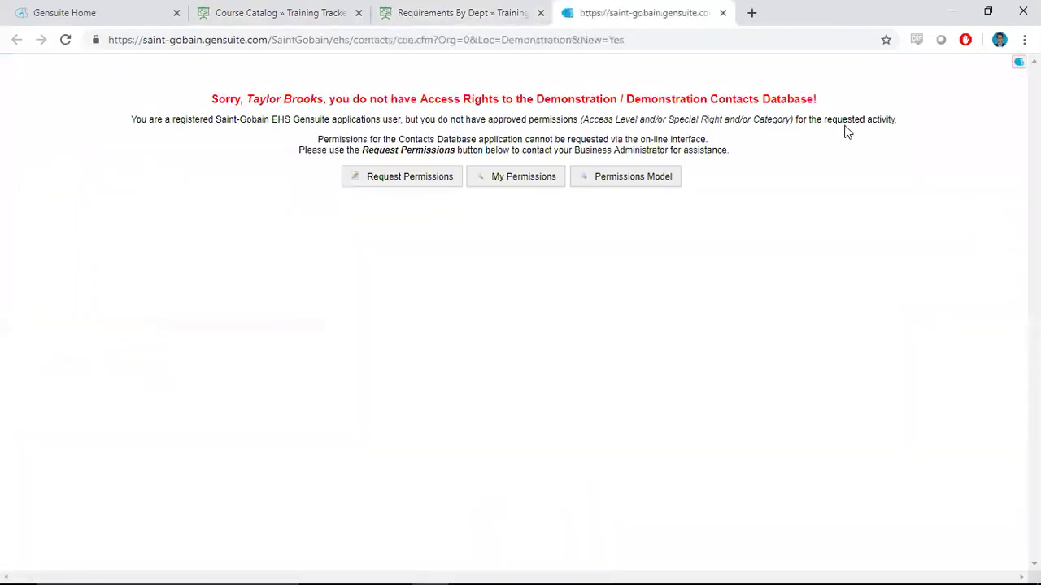
click(455, 21)
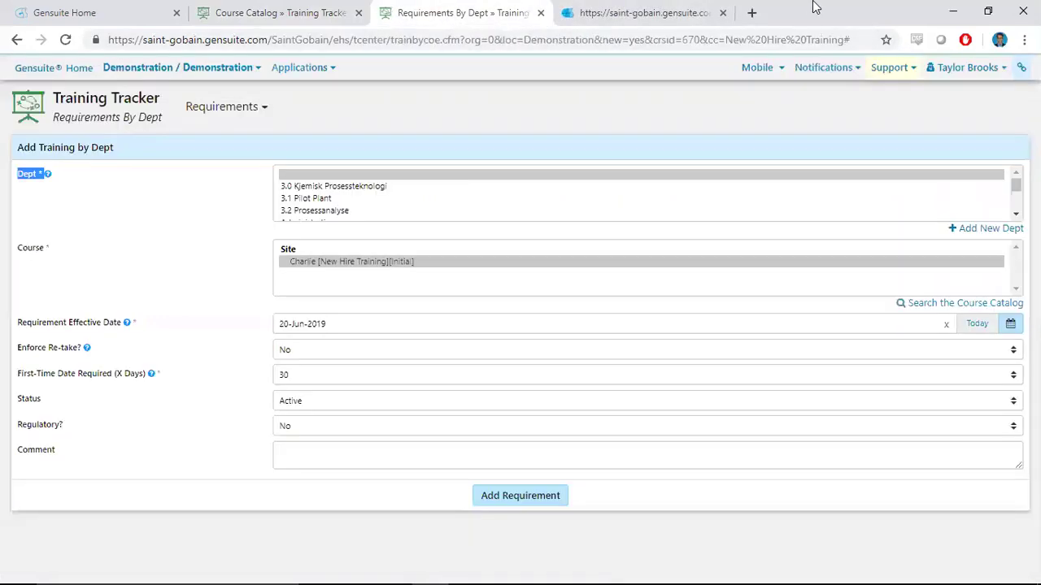
click(722, 13)
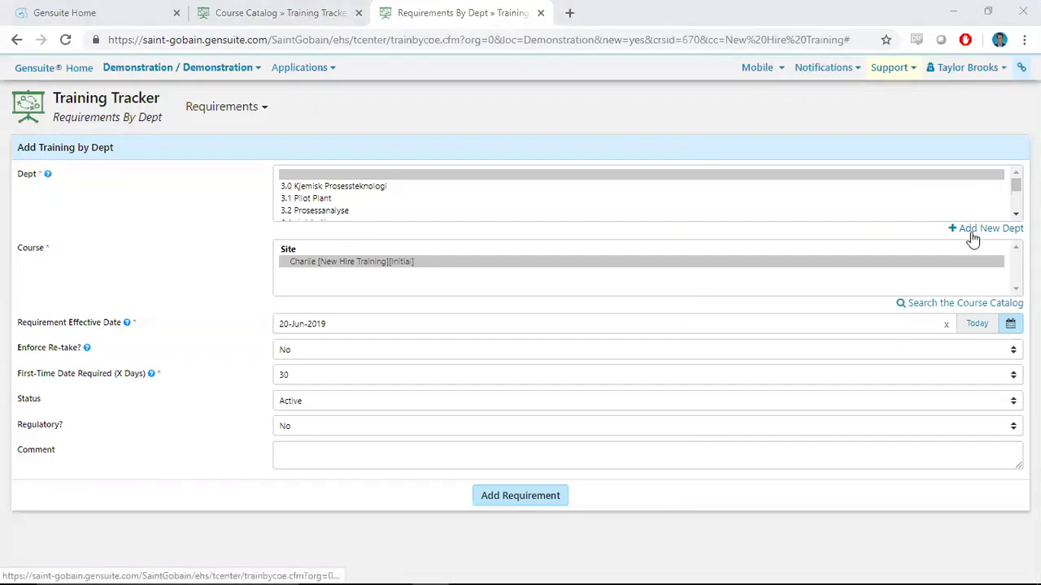
Open the form for adding a new department from the requirement form and name the department Training Testing
click(972, 232)
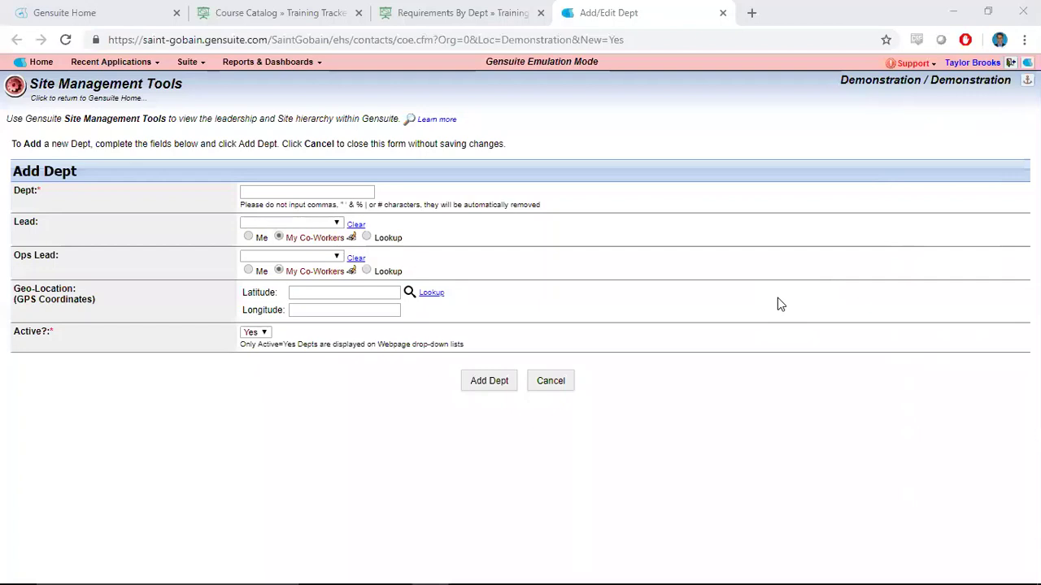
drag(39, 192, 8, 202)
click(49, 213)
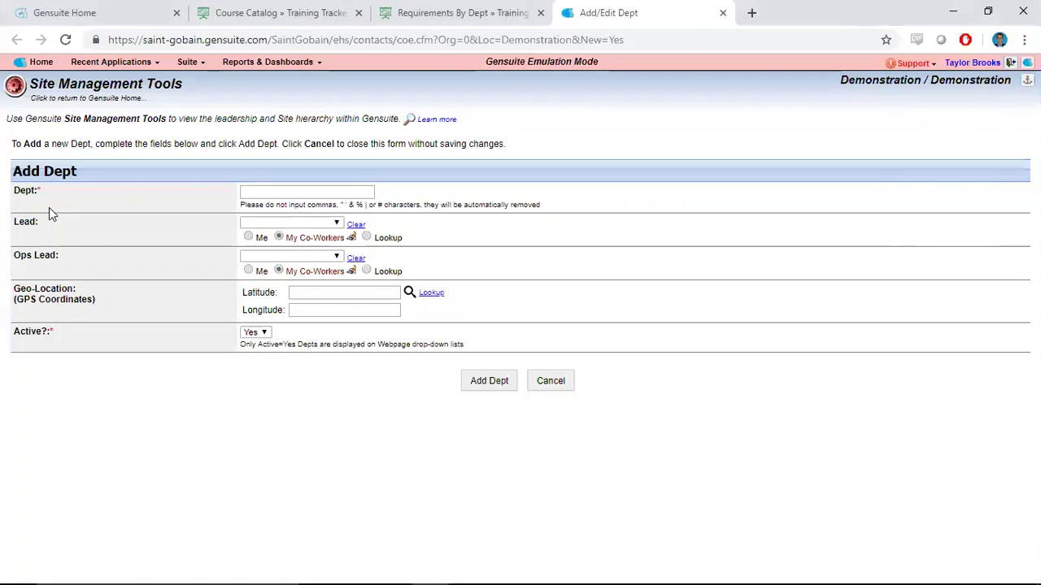
click(262, 192)
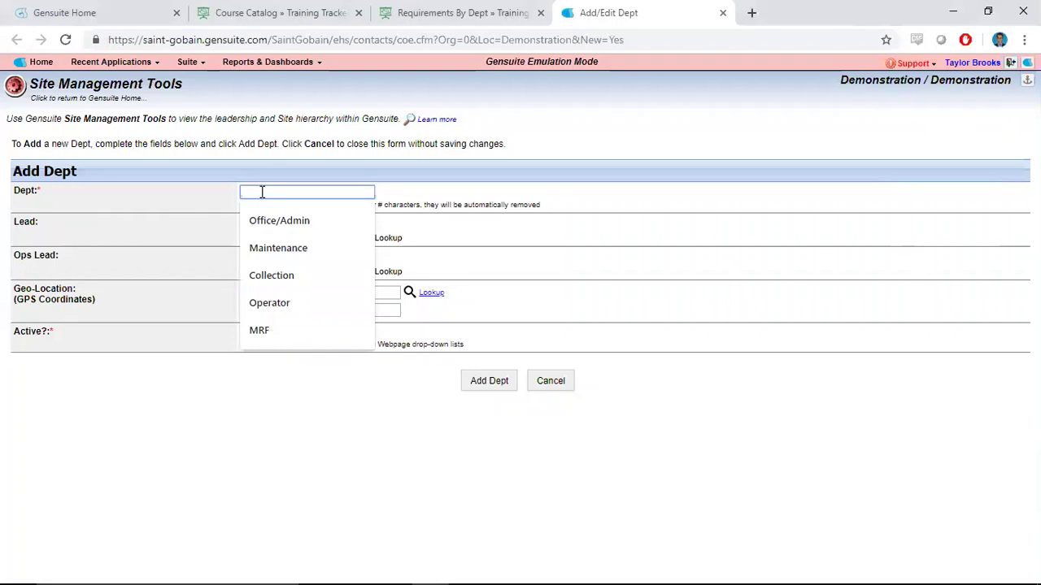
text(TRain)
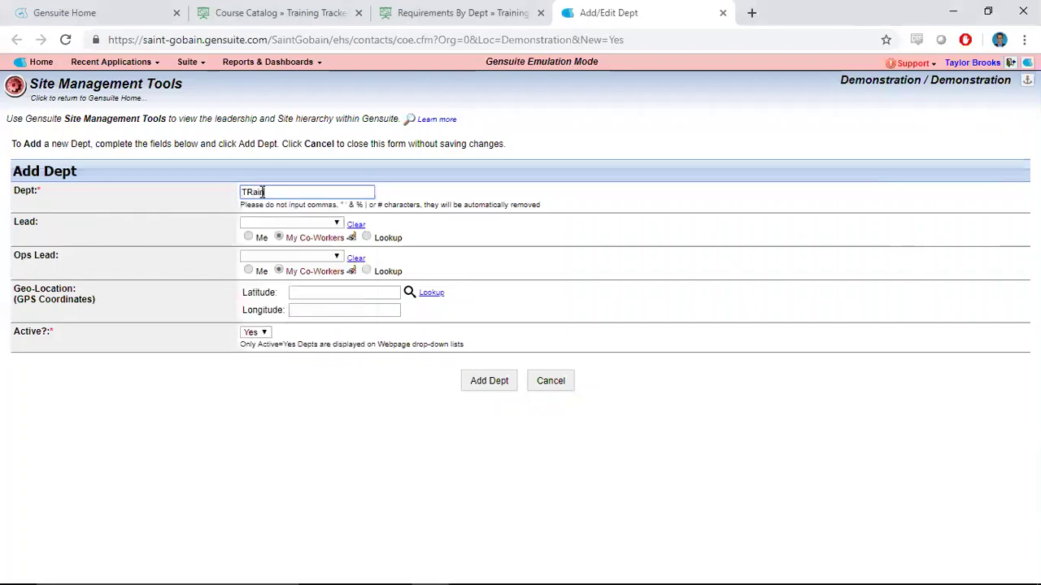
key(BackSpace)
key(BackSpace)
key(BackSpace)
key(BackSpace)
text(raining Testing)
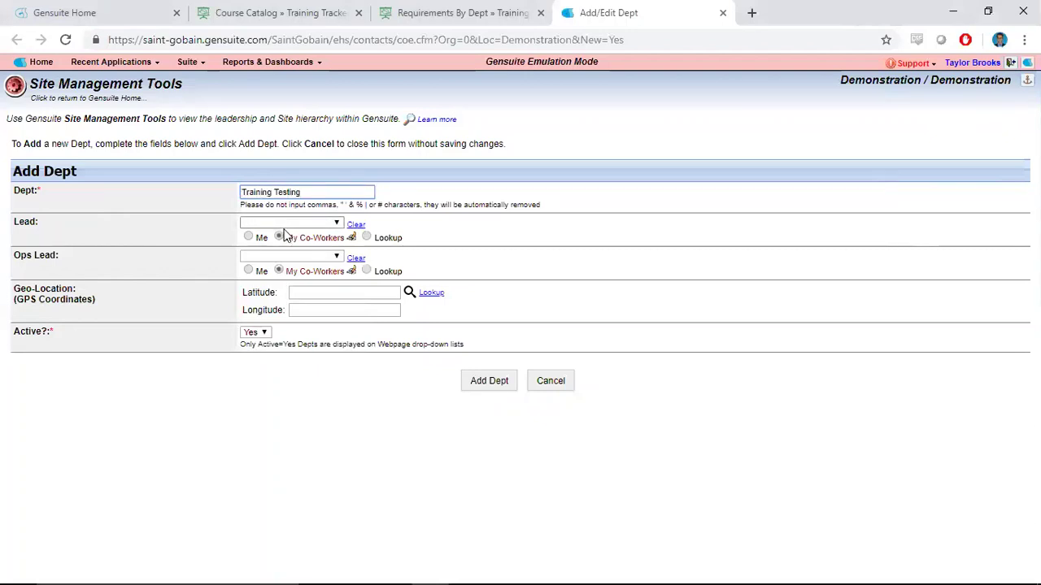
Review the Lead choices for the new department, then start adding the department and back out at the confirmation
click(285, 224)
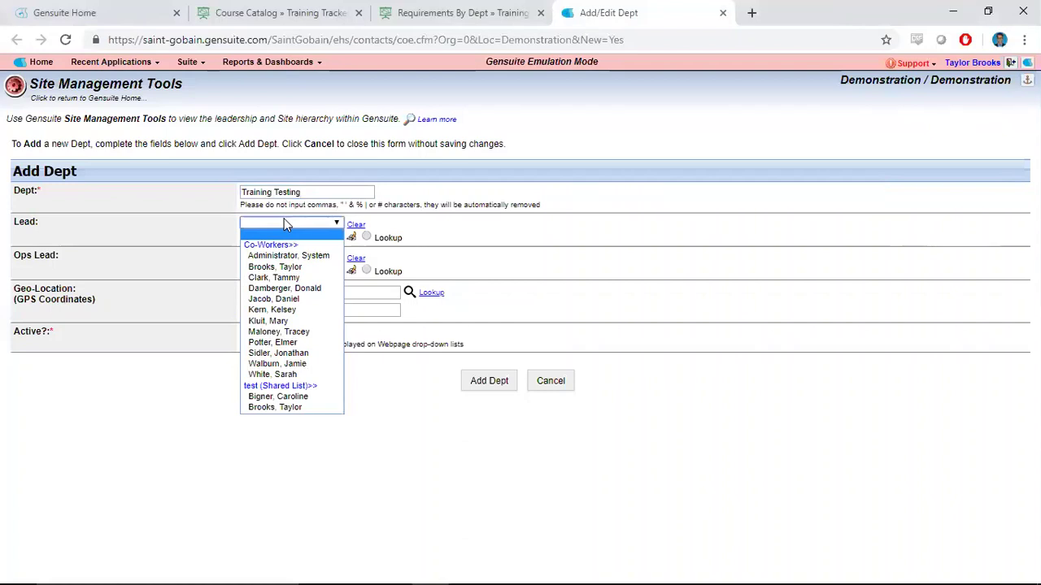
drag(218, 247, 194, 290)
click(196, 291)
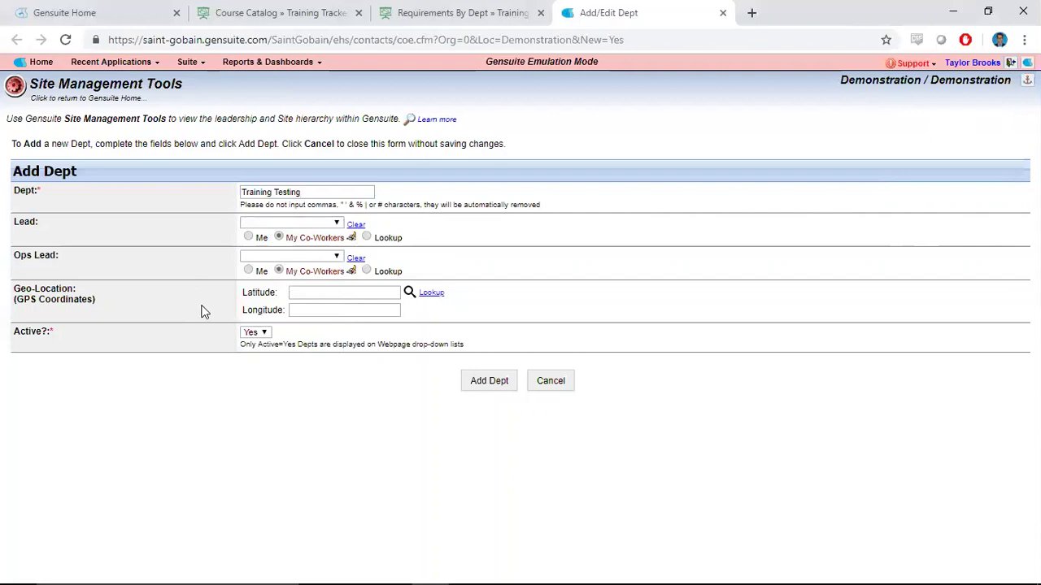
click(487, 381)
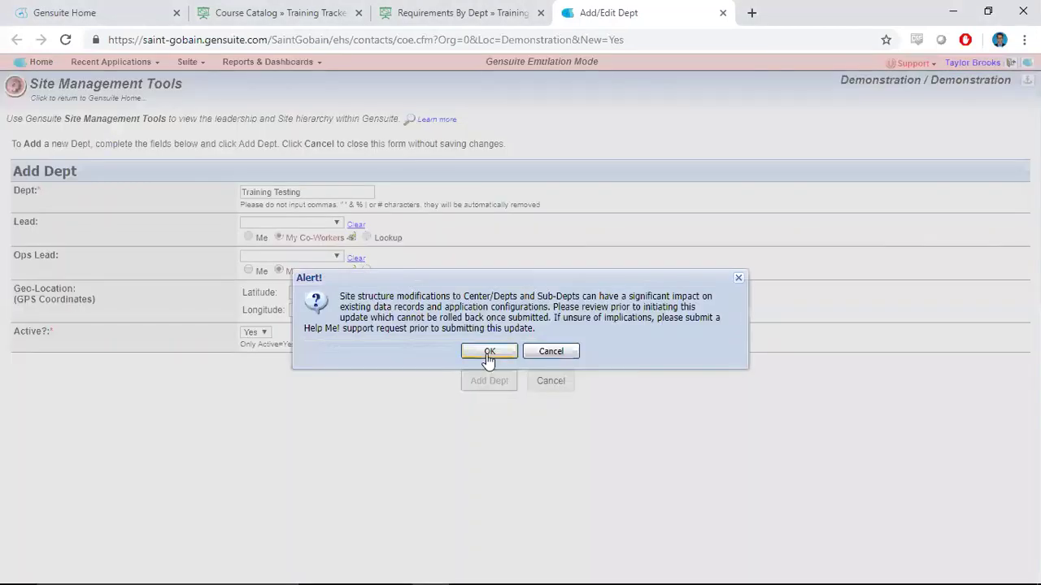
click(737, 279)
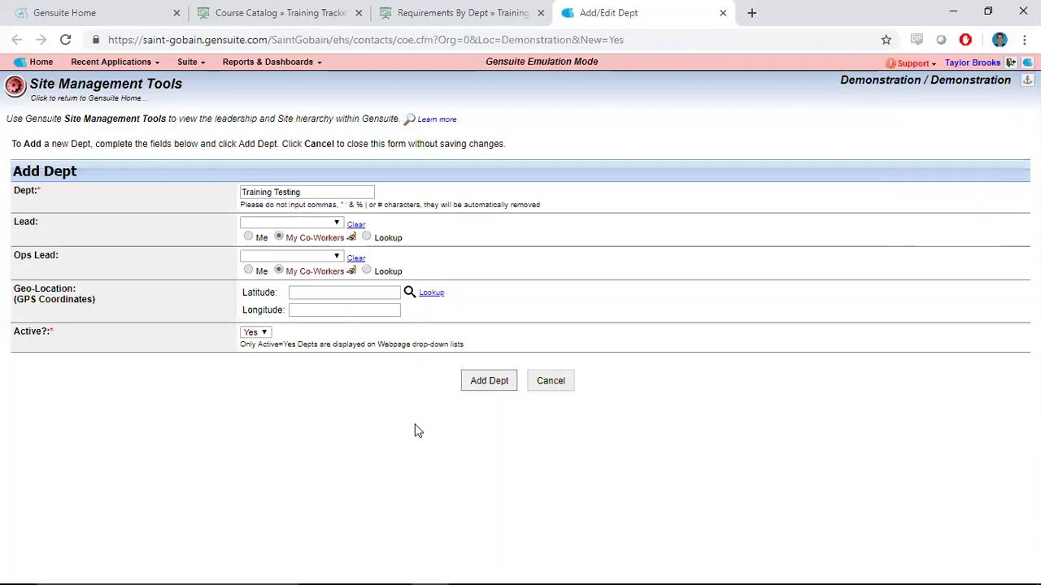
Close the new department form without saving and return to the form for adding training by department
click(483, 13)
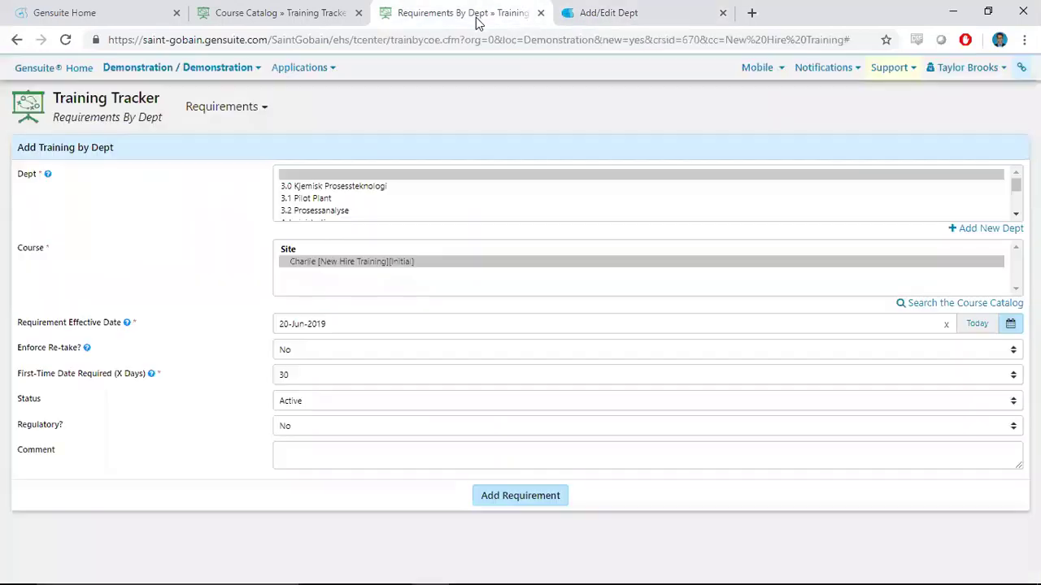
click(309, 15)
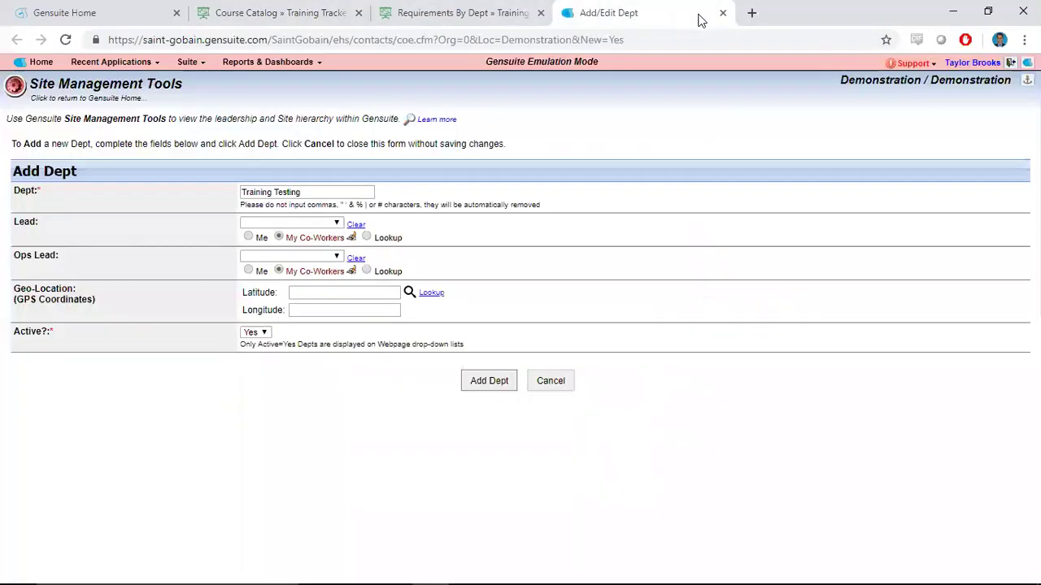
click(643, 14)
click(464, 16)
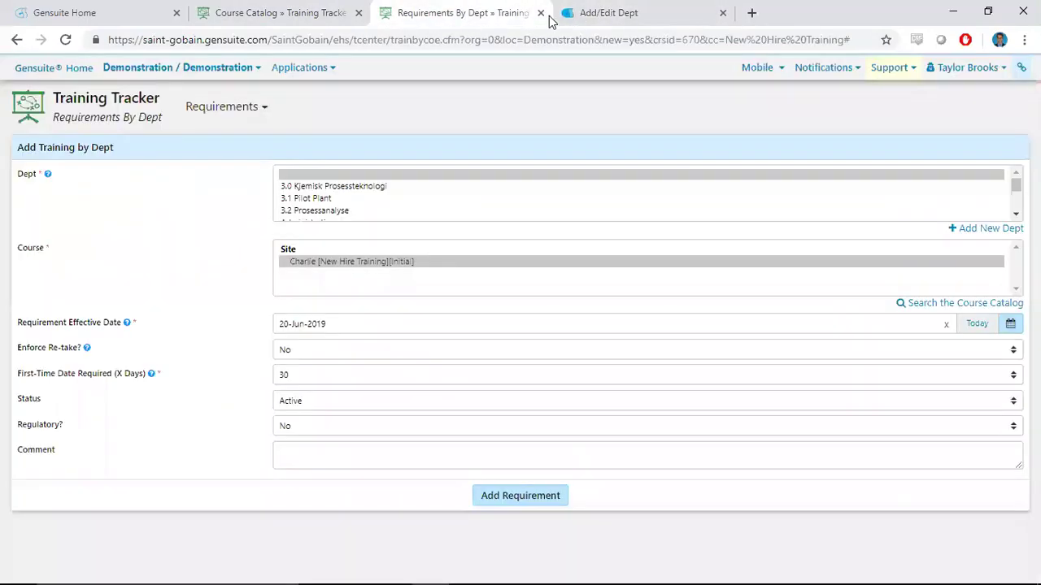
click(722, 14)
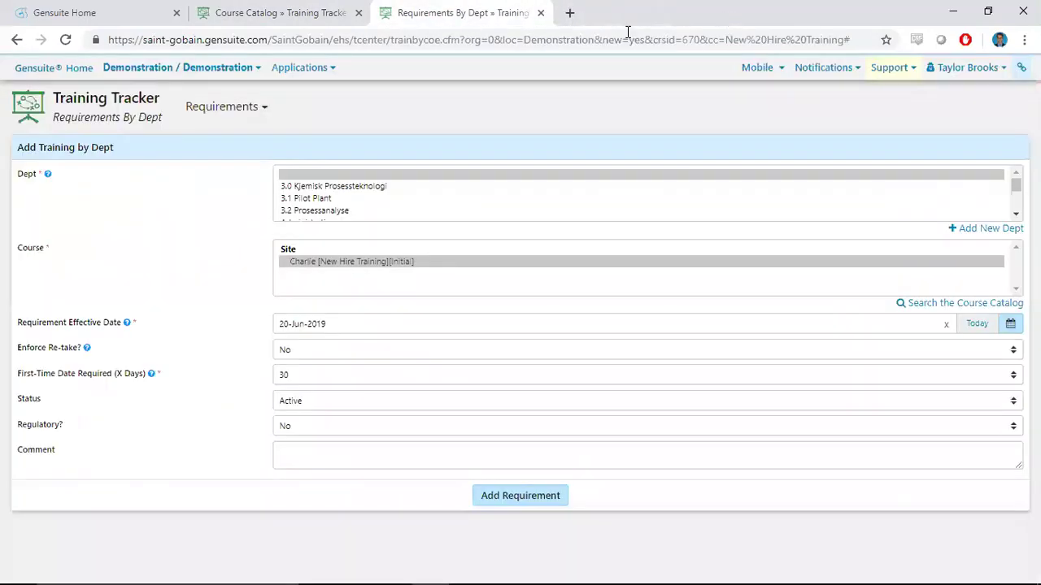
From Gensuite Home, look up the site tools, open Site Management Tools and expand the site's department list
click(124, 20)
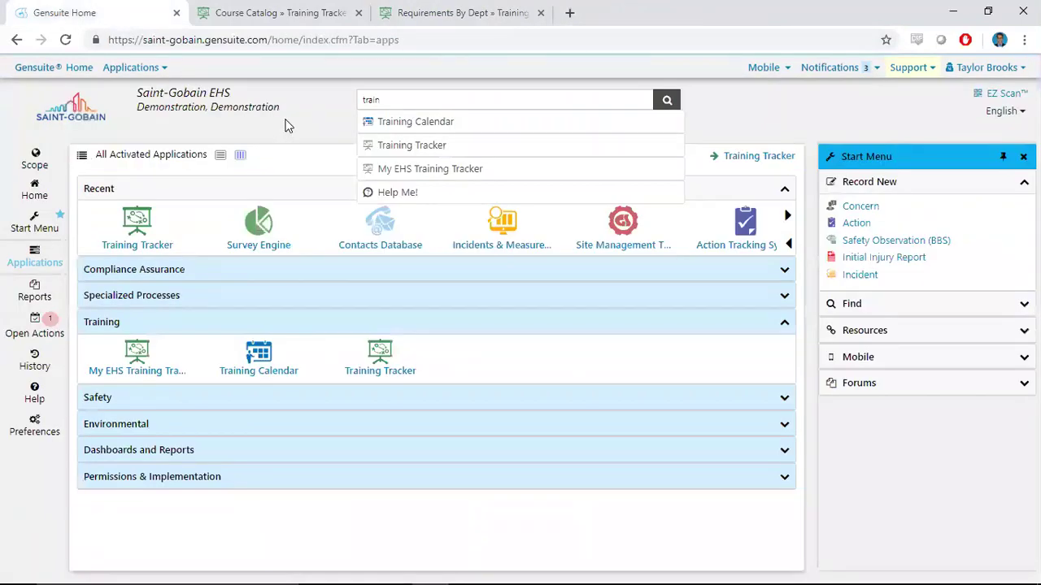
drag(274, 195, 308, 160)
click(308, 159)
drag(540, 99, 345, 106)
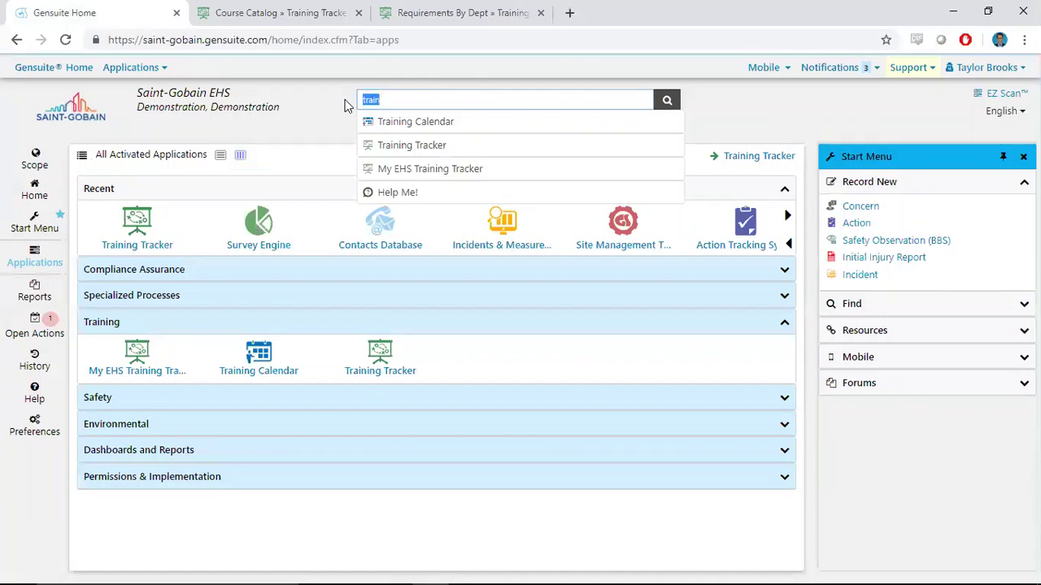
text(site)
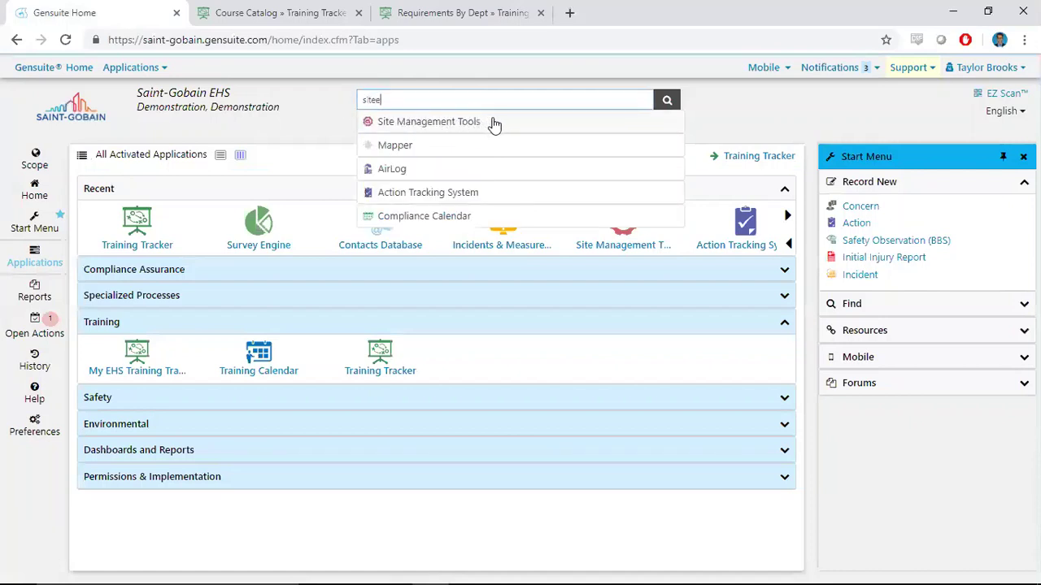
text(e)
key(BackSpace)
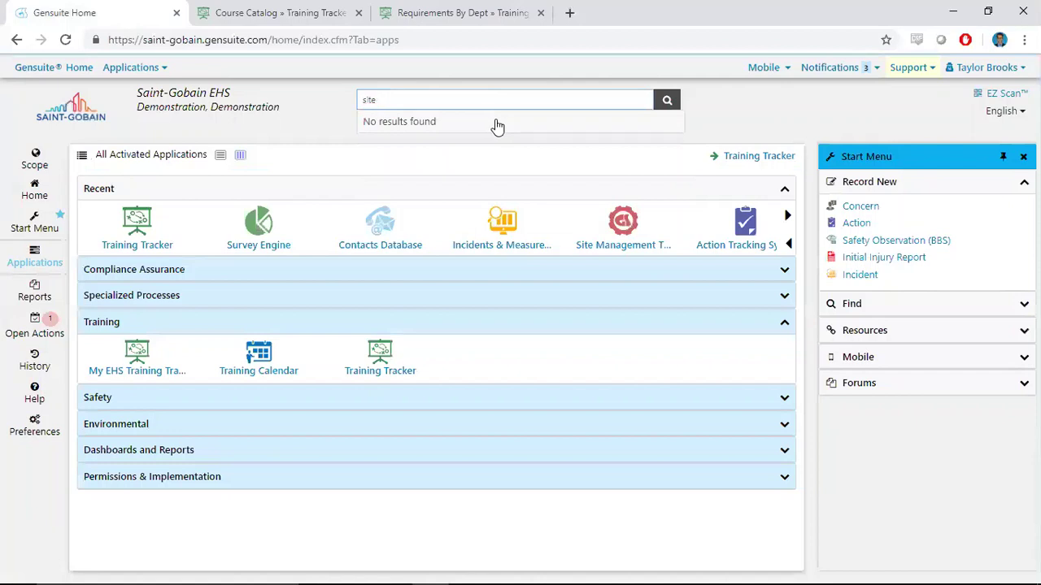
click(617, 249)
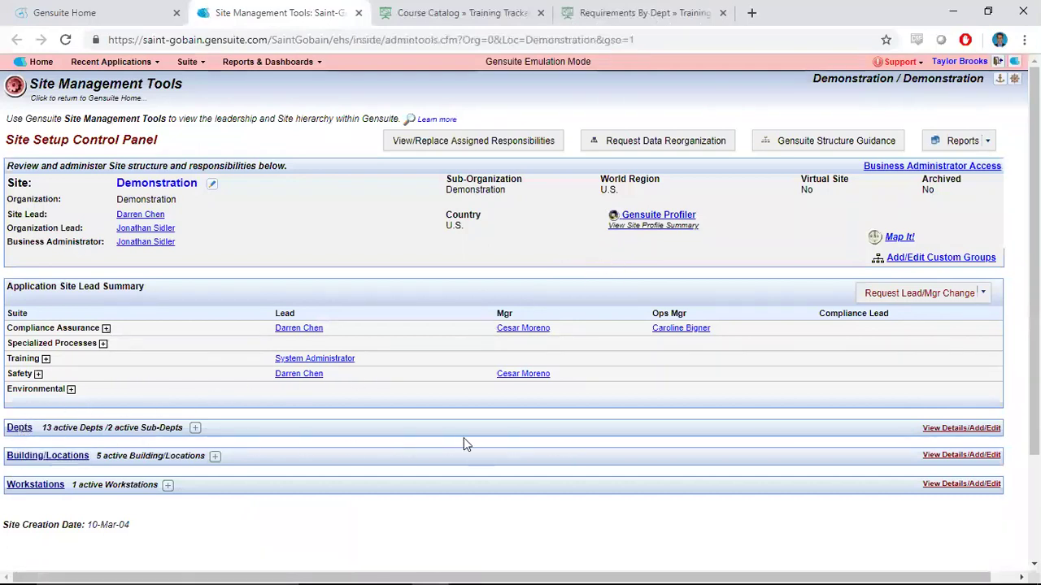
drag(42, 429, 185, 439)
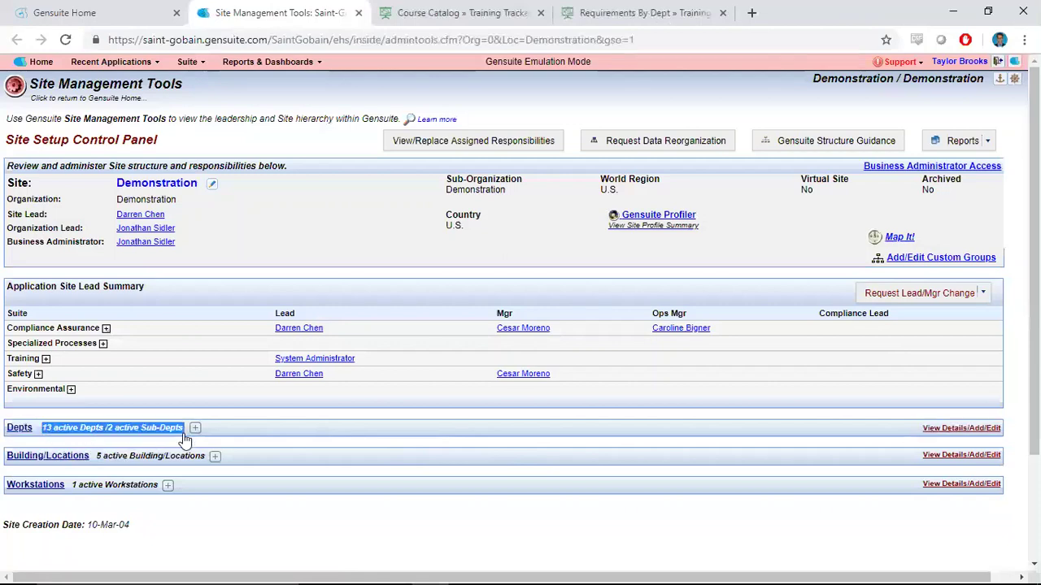
click(195, 427)
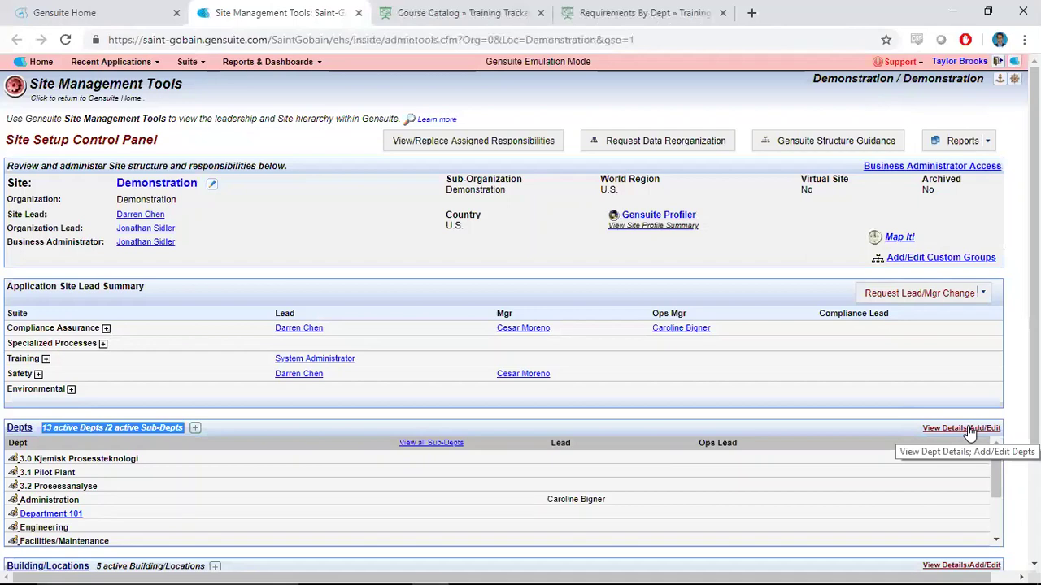
Return to the course catalog, dismiss the requirement assignment options and go to the Training Tracker homepage
click(456, 13)
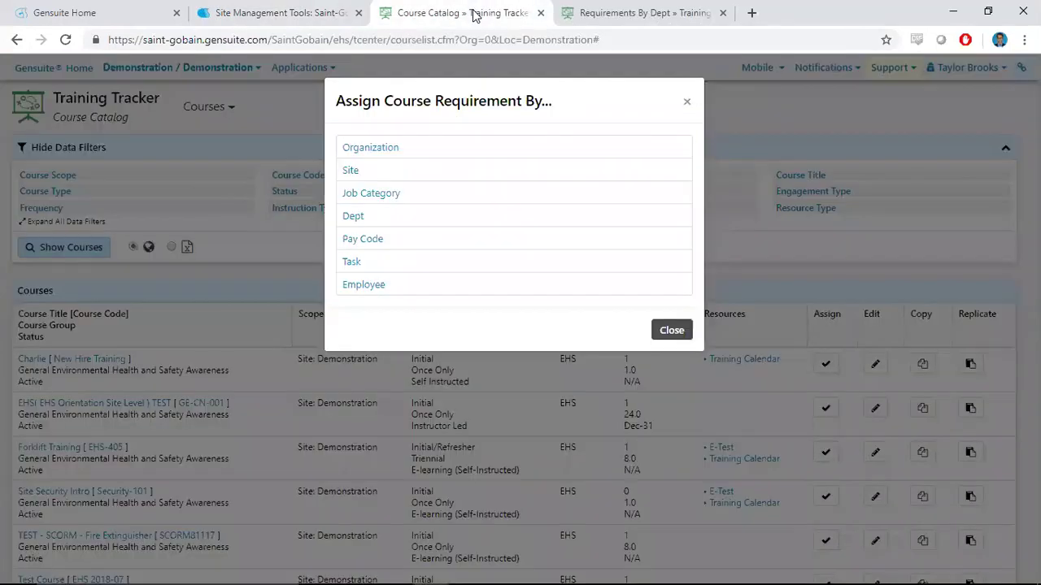
click(688, 104)
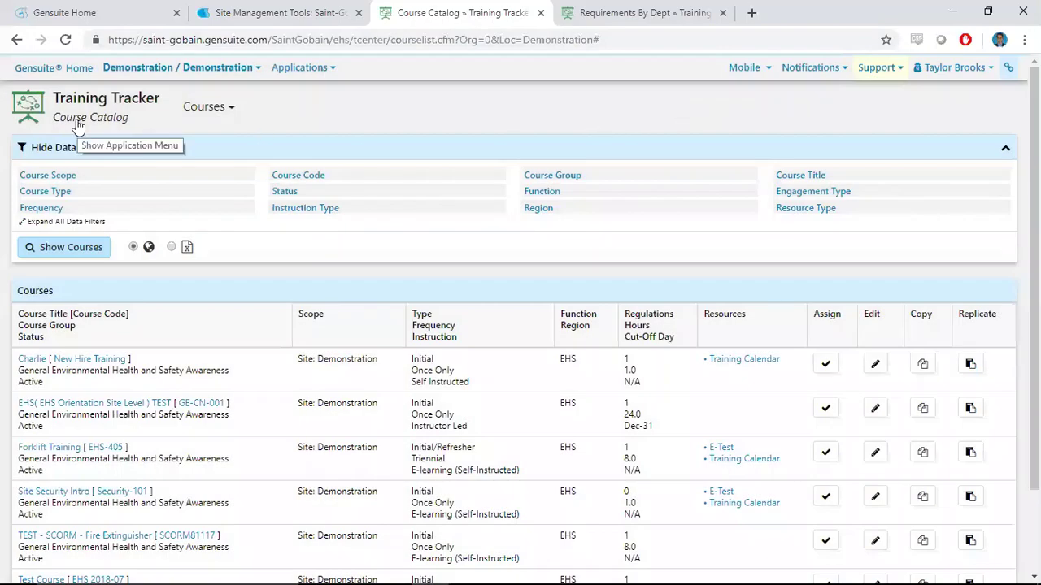
click(78, 127)
click(73, 135)
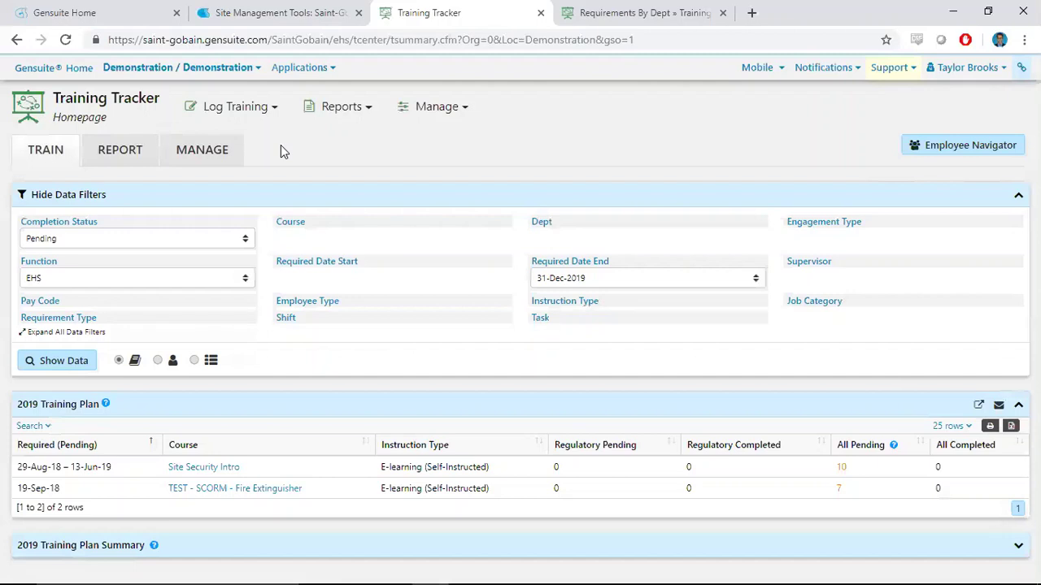
Open the training requirements by department and start a new requirement
click(398, 116)
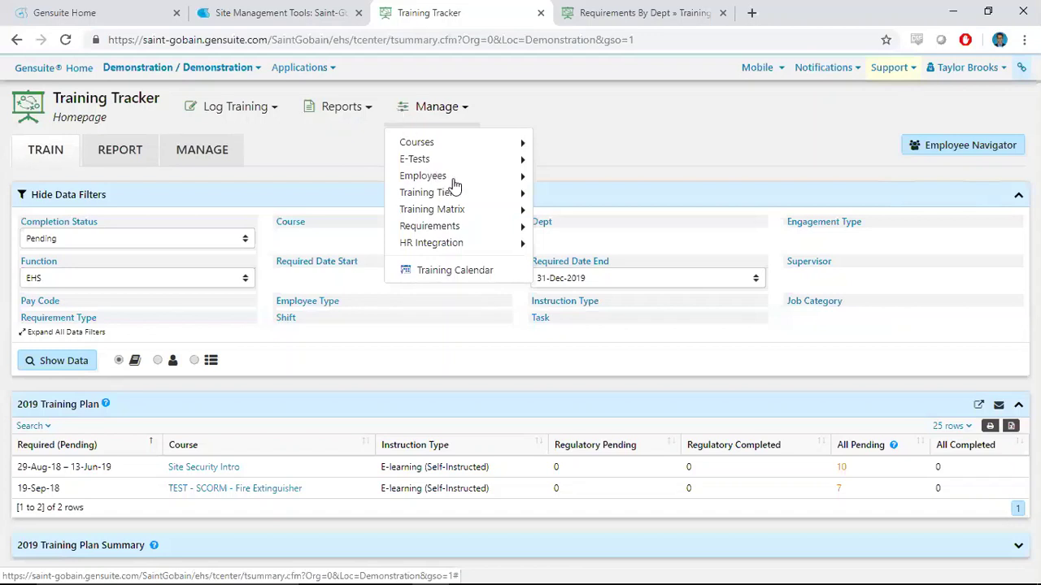
mouse_move(484, 228)
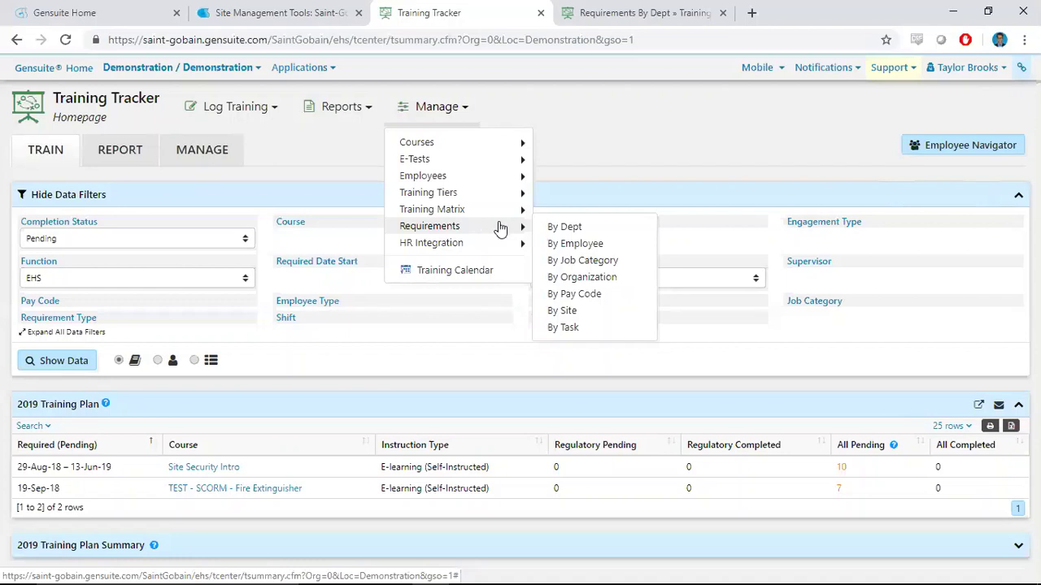
click(584, 228)
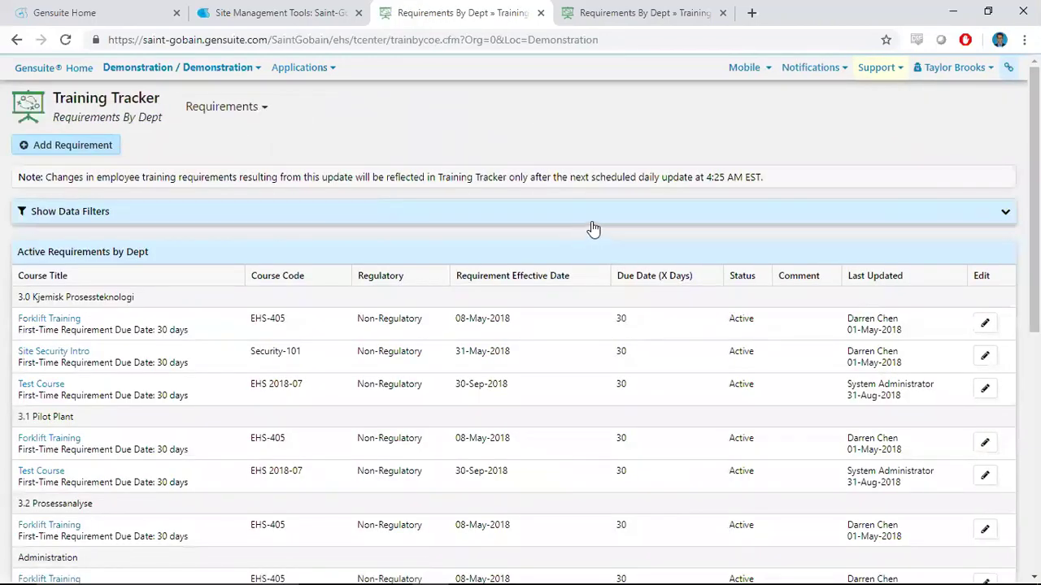
click(112, 146)
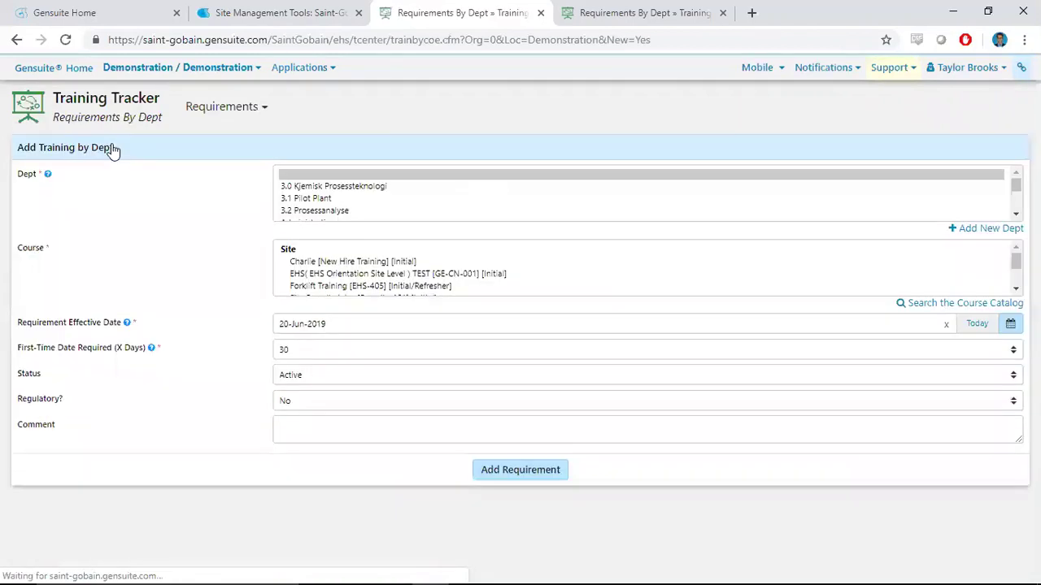
Select the 3.1 Pilot Plant department and try selecting the EHS Orientation and Forklift Training courses together
click(302, 200)
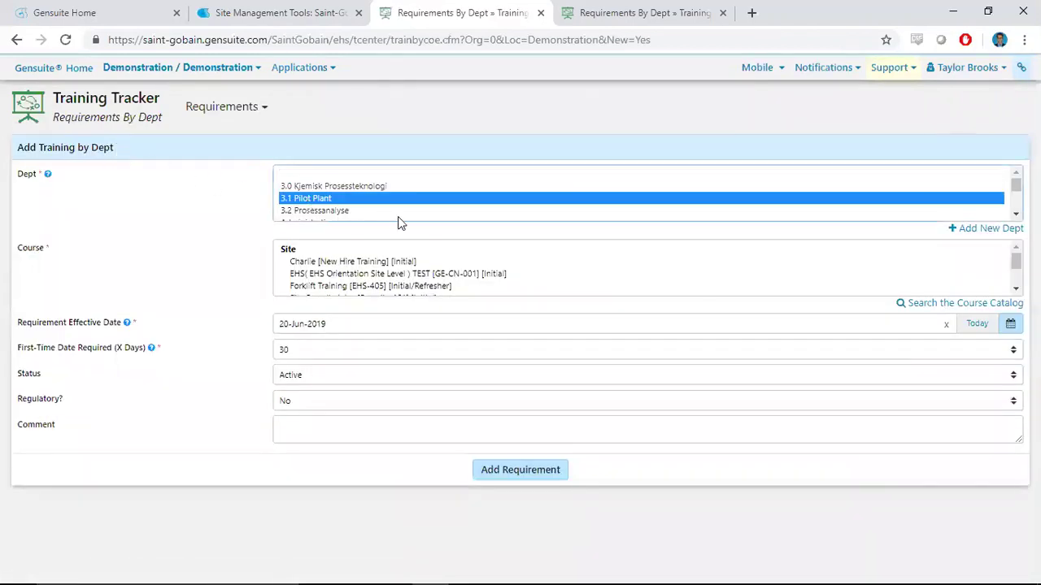
click(340, 277)
ctrl+click(335, 286)
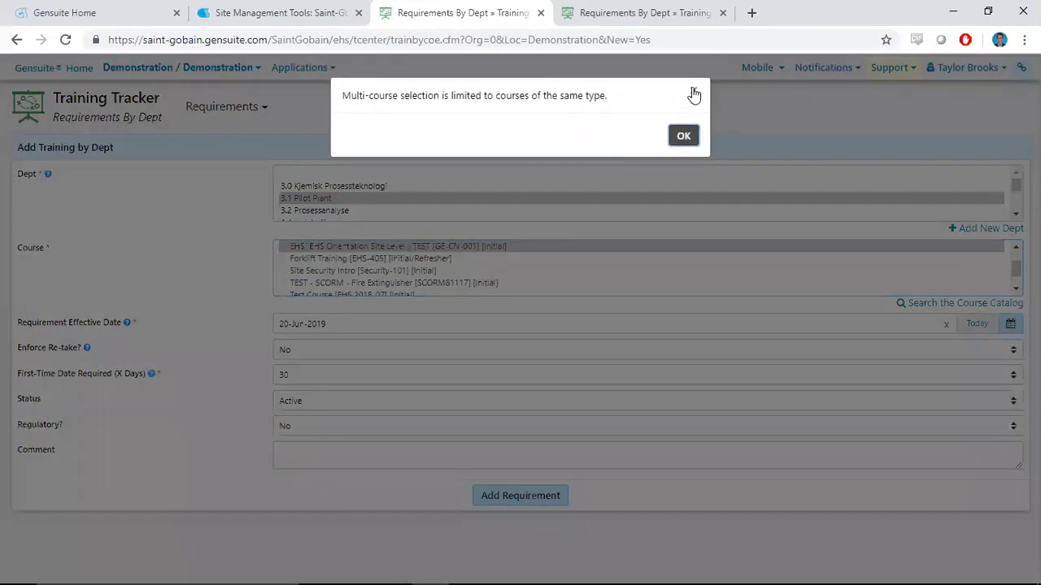
click(692, 93)
ctrl+click(365, 275)
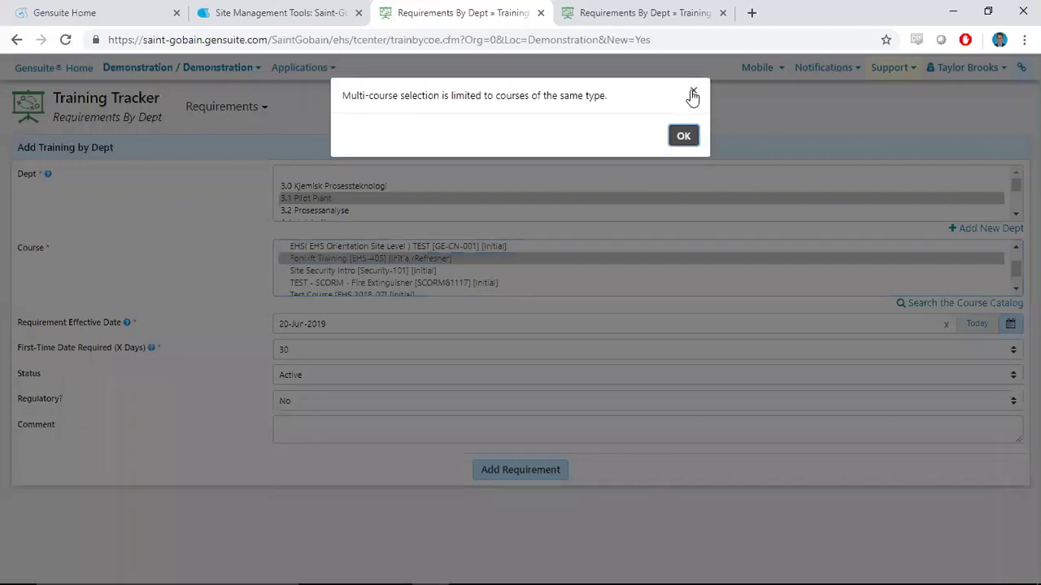
click(690, 93)
Try the Site Security Intro course for the requirement, then select the EHS Orientation Site Level TEST course instead
click(403, 275)
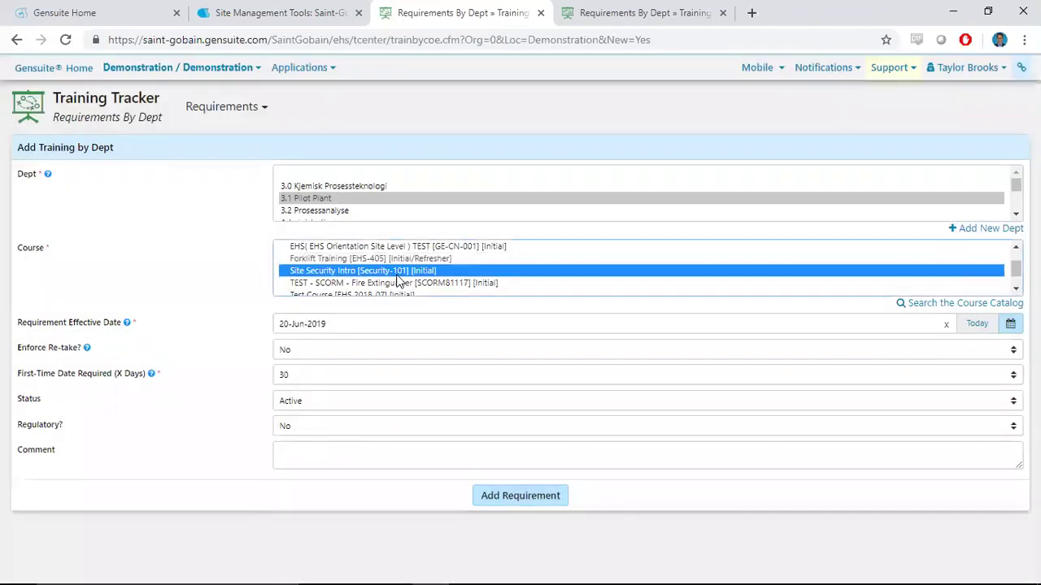
scroll(386, 267, down, 1)
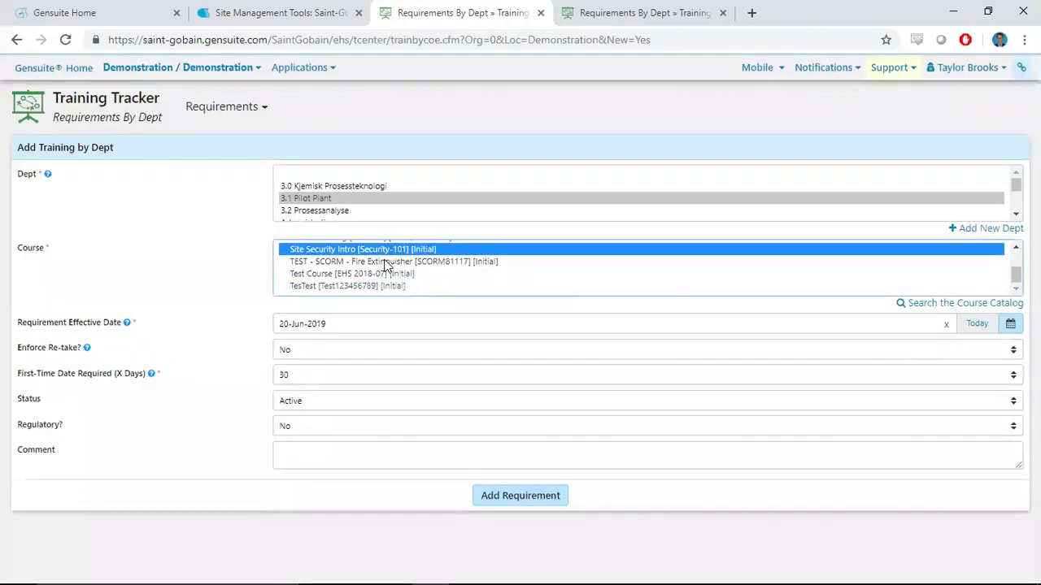
scroll(387, 265, up, 5)
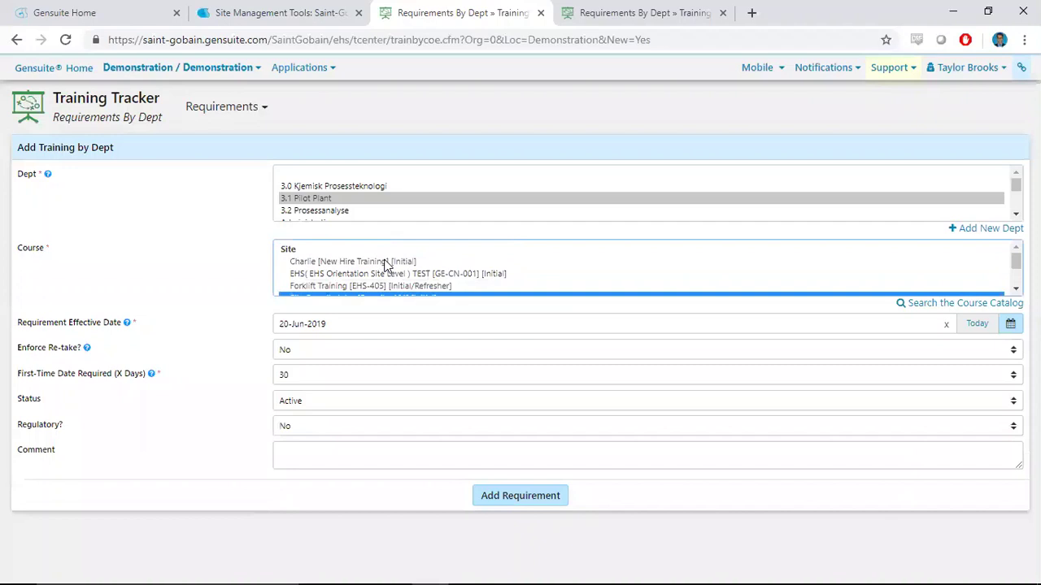
click(388, 275)
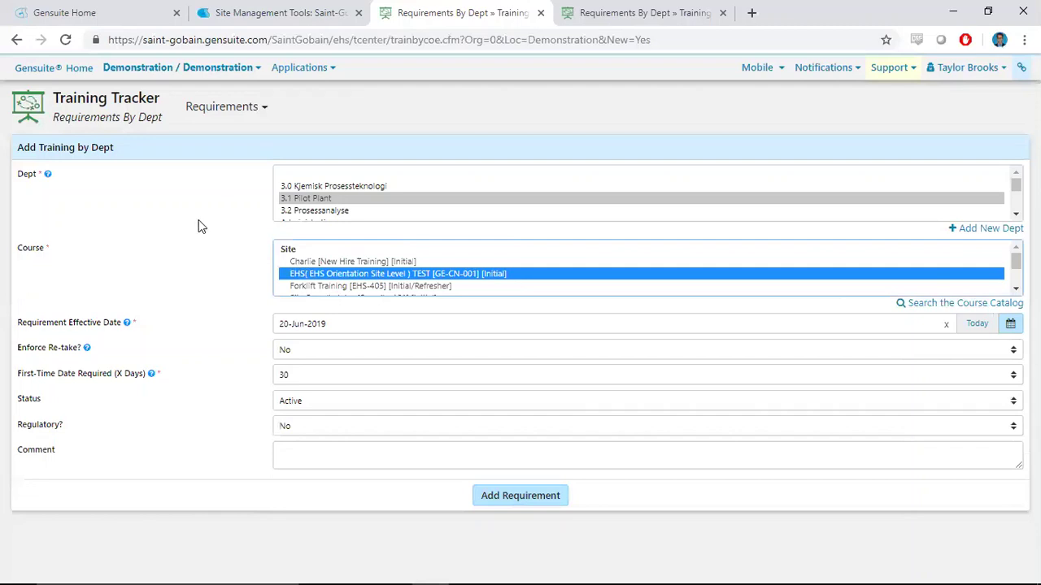
View the training requirements by pay code, then return to the Training Tracker homepage
click(235, 109)
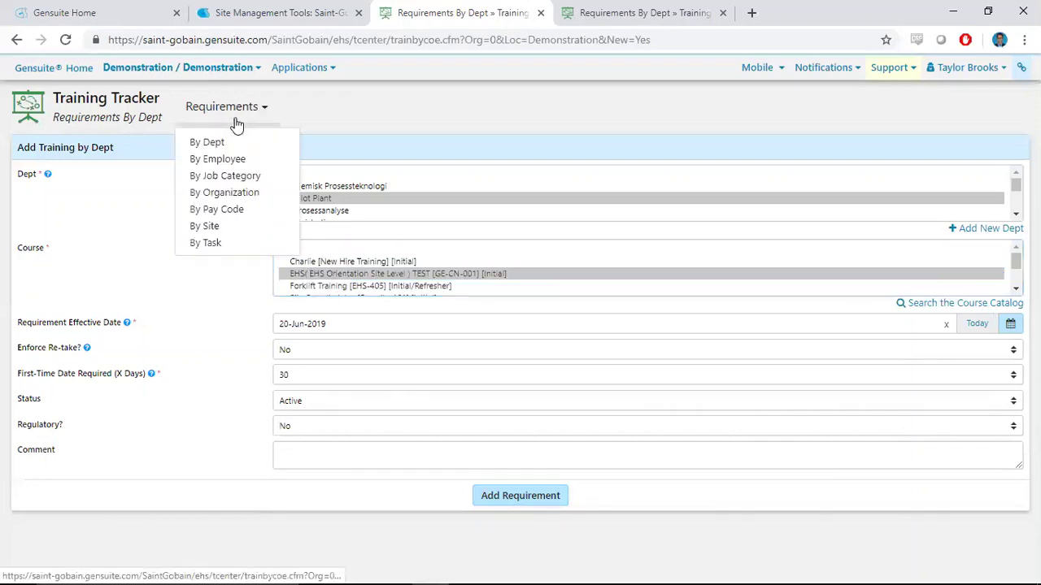
click(256, 217)
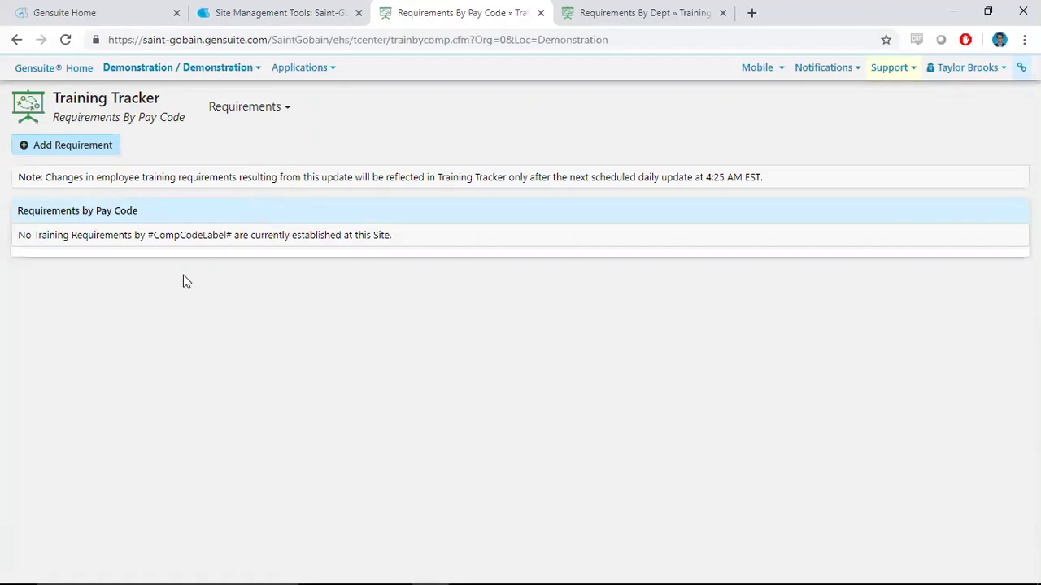
click(104, 114)
click(113, 132)
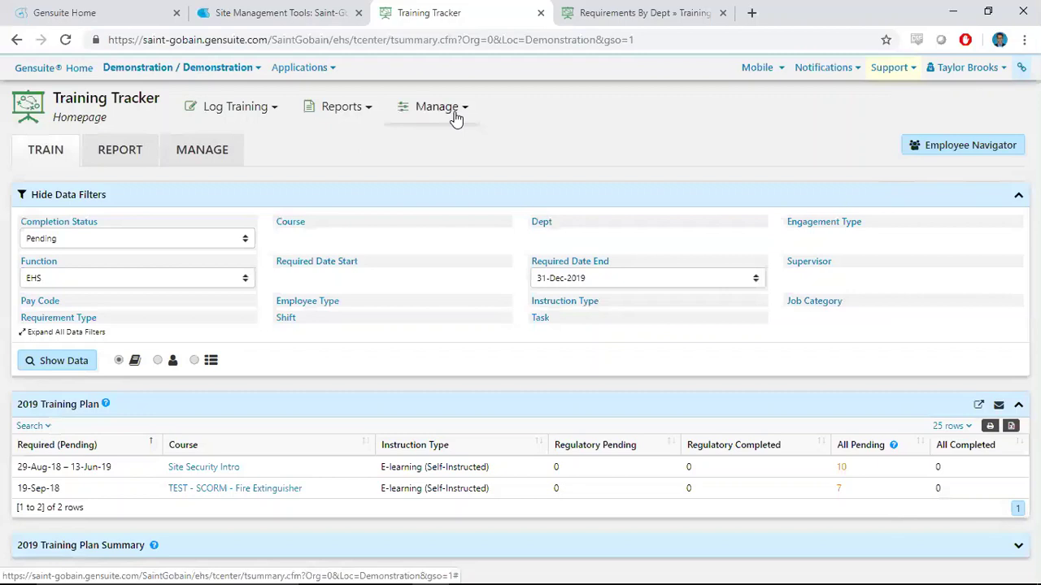
Look through the management options for requirements and HR integration
click(456, 118)
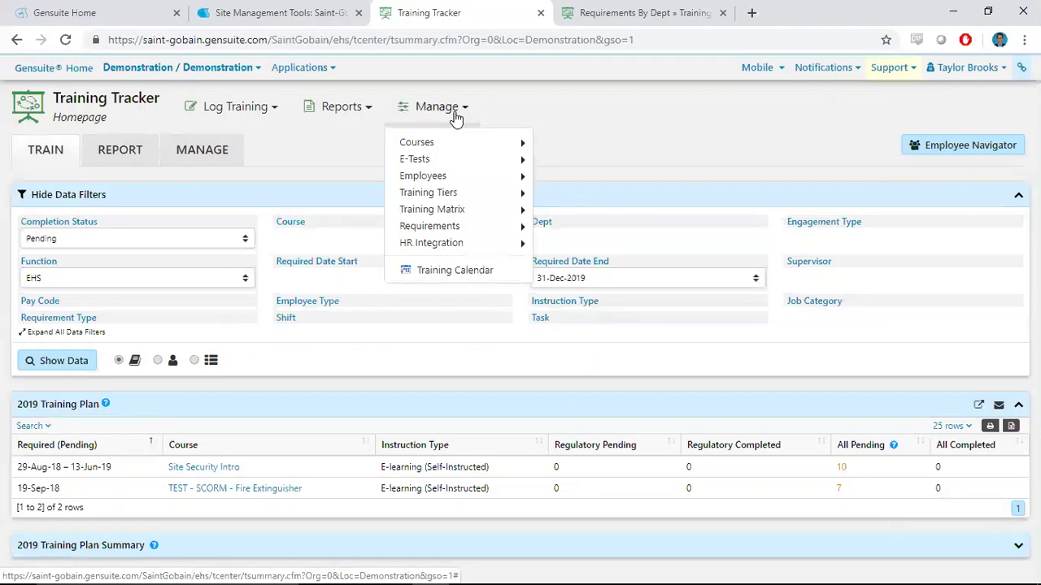
mouse_move(460, 142)
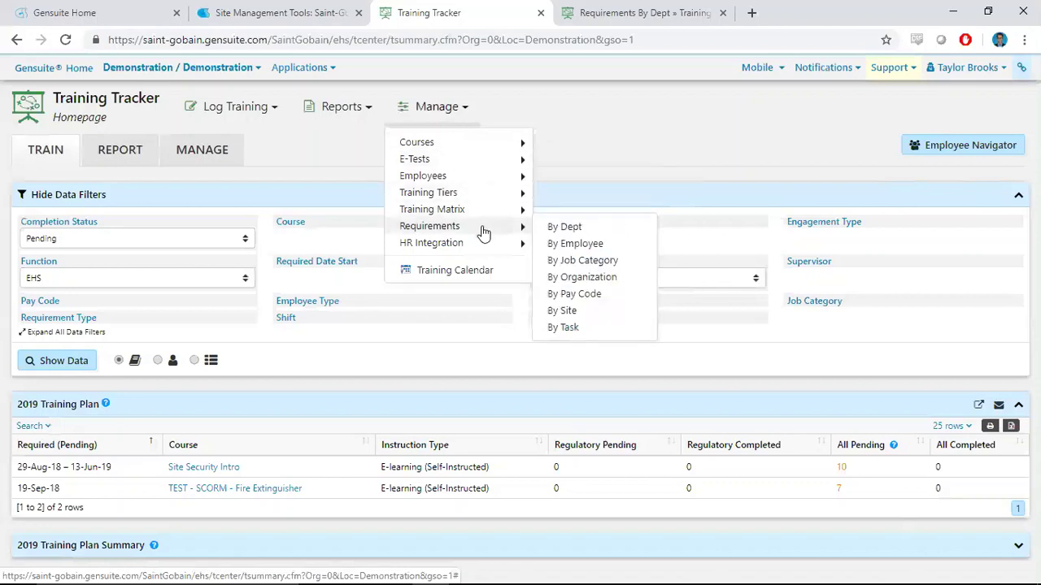
mouse_move(488, 248)
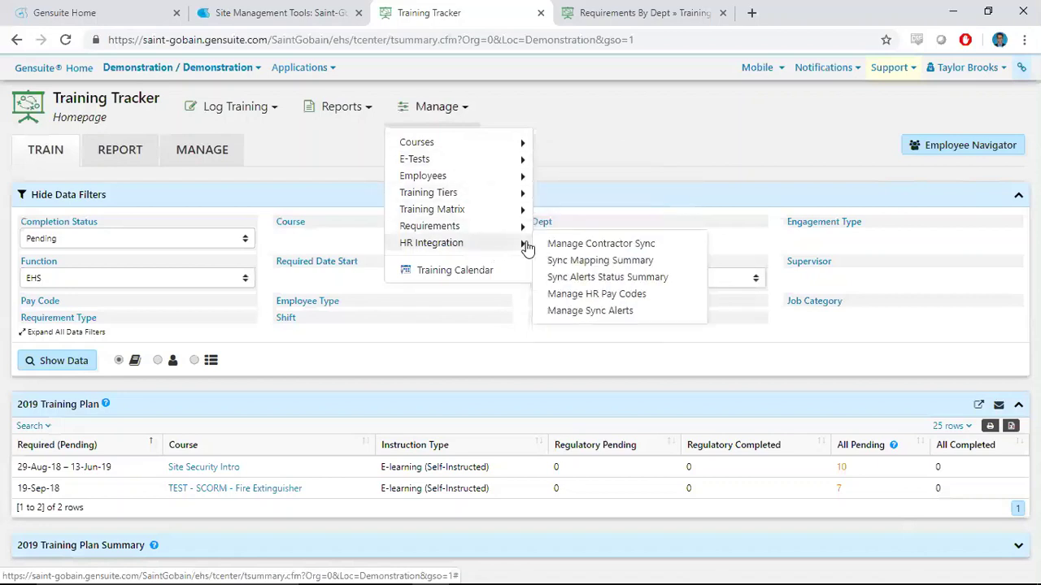
Start a new HR pay code entry with pay code 012688 mapped to the Administration department
click(551, 297)
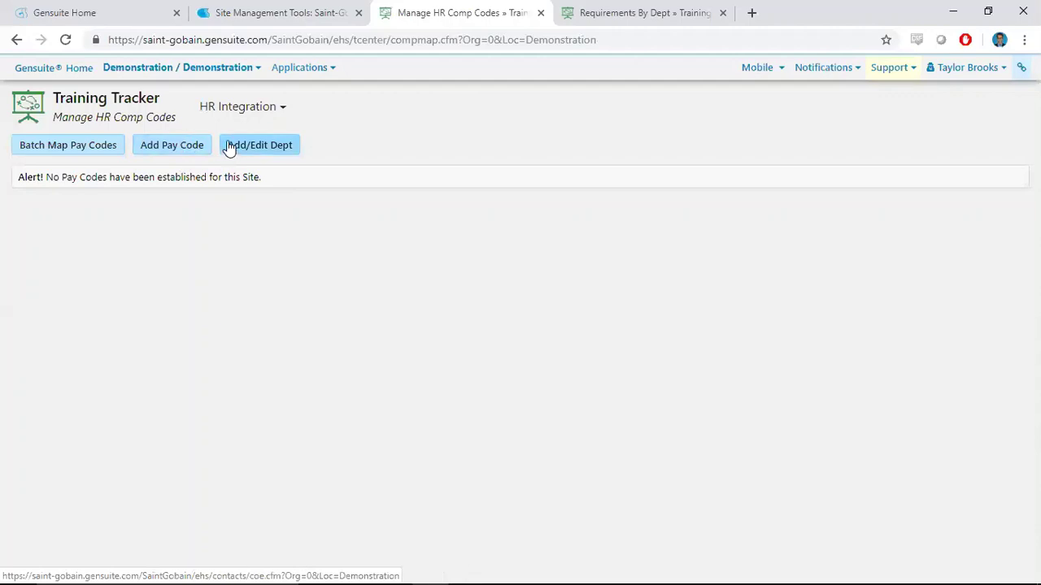
click(160, 155)
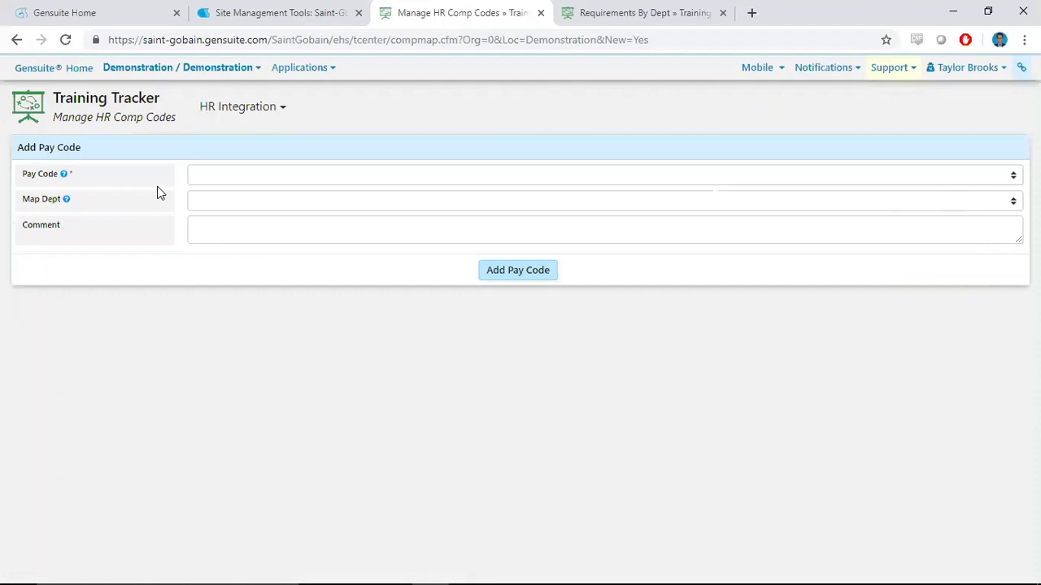
click(220, 174)
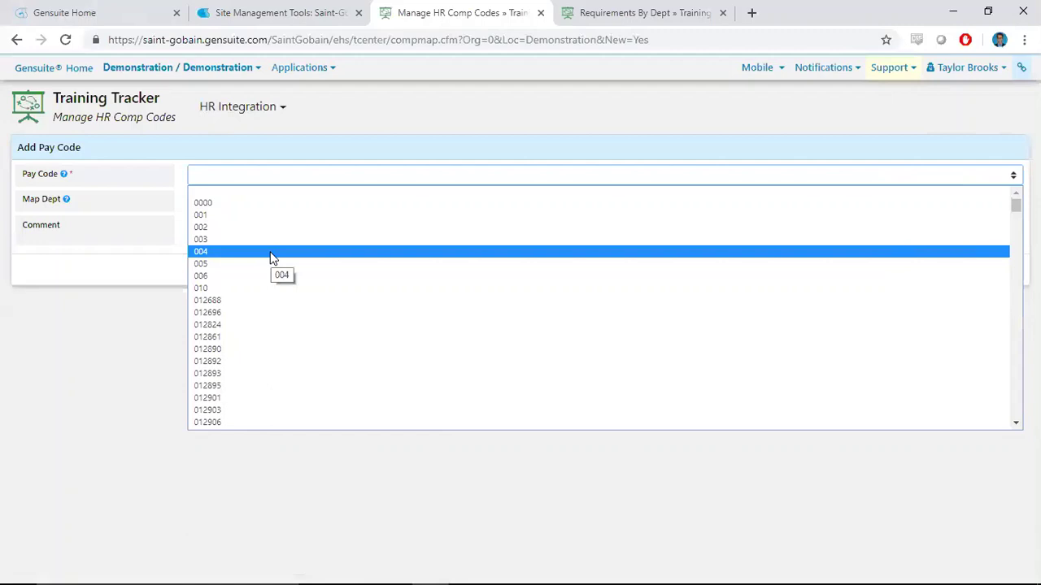
click(230, 301)
click(213, 203)
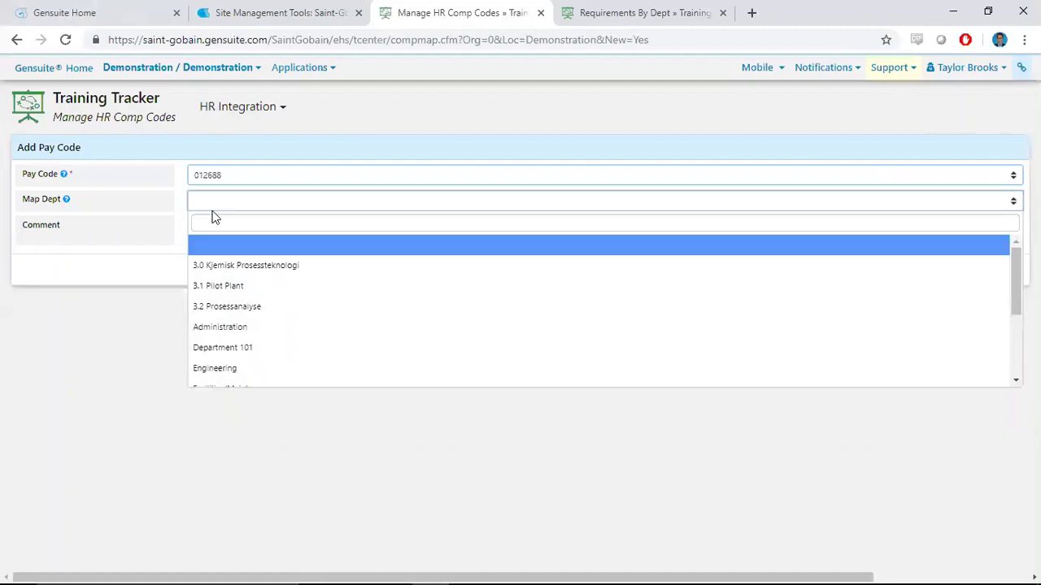
click(262, 328)
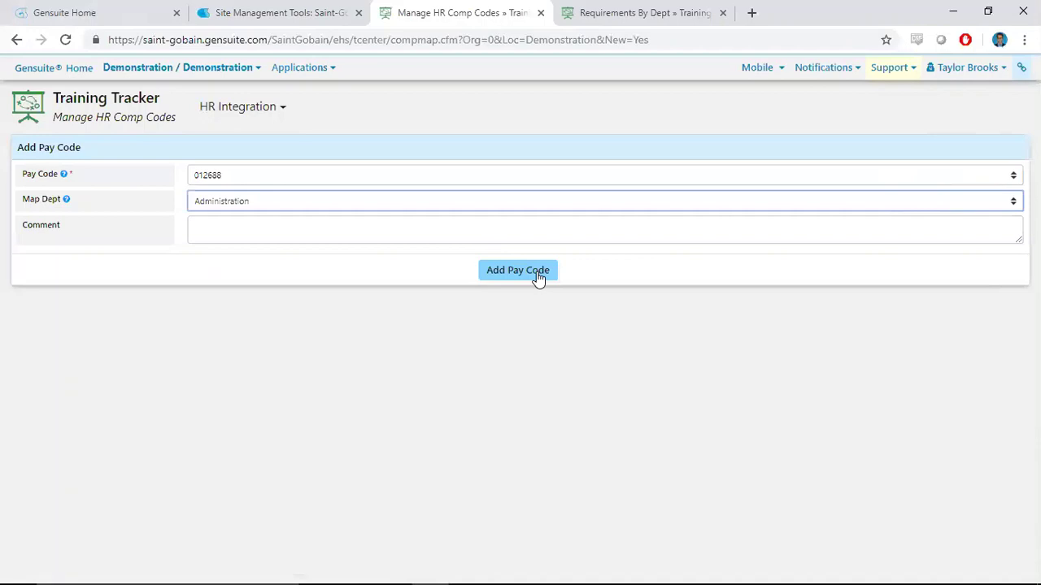
click(314, 234)
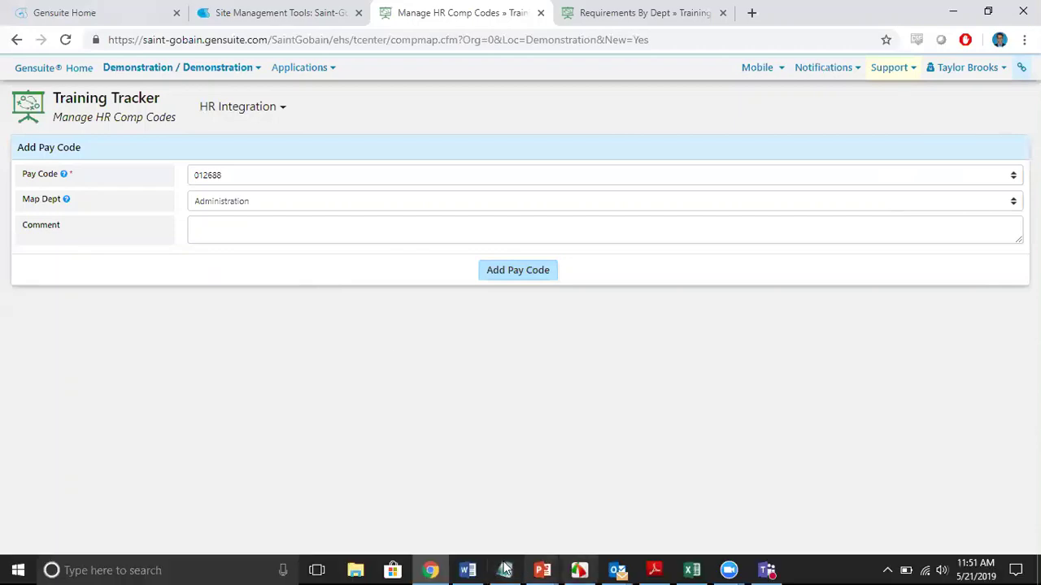
Switch to the Gensuite_Training_Tracker_Launch_CT_Roofing.pptx presentation in PowerPoint
click(543, 569)
click(554, 530)
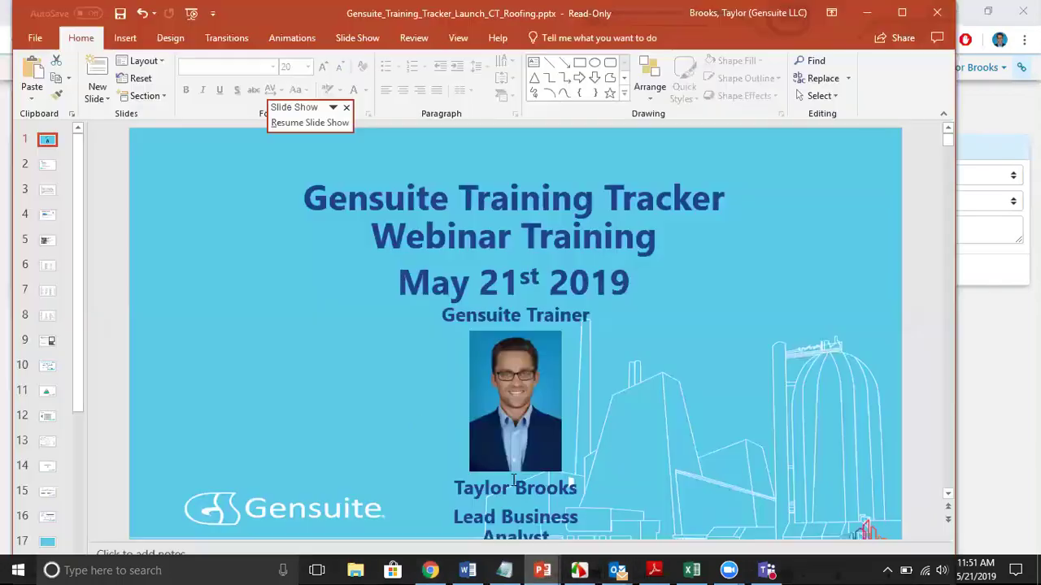
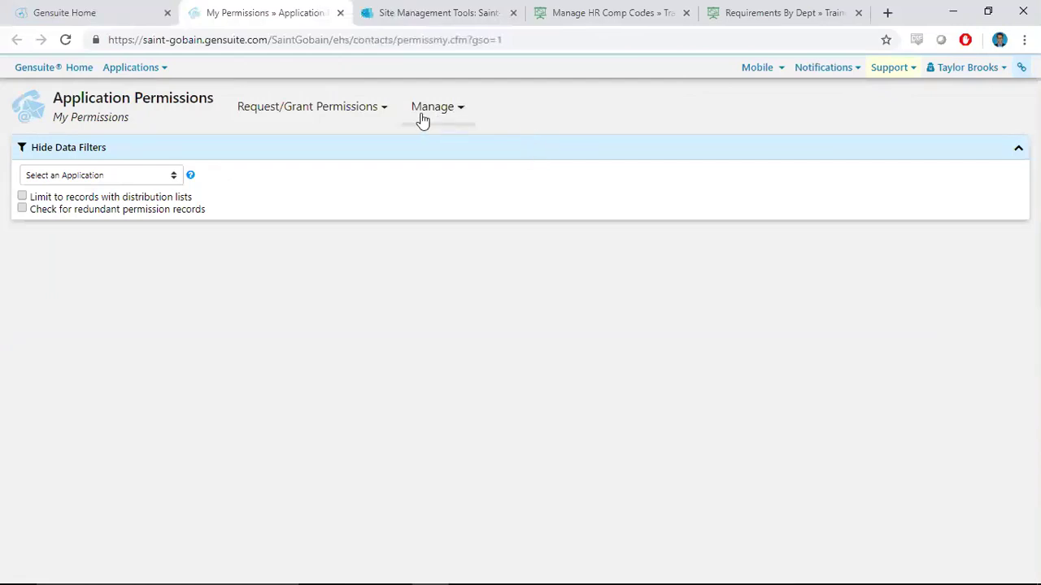
Open the permission request form for another user, search by name and select the first matching user
click(382, 114)
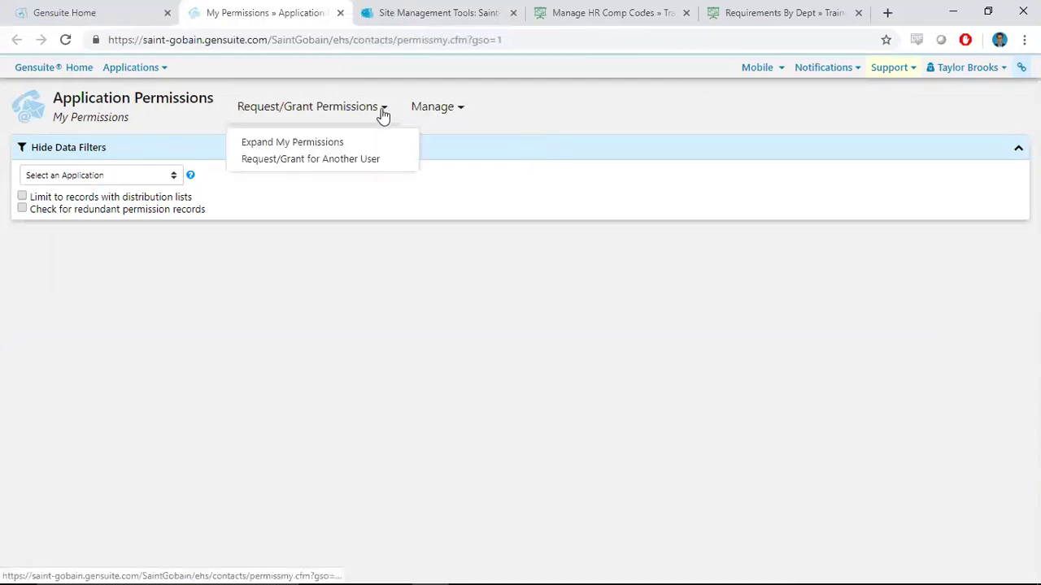
click(370, 160)
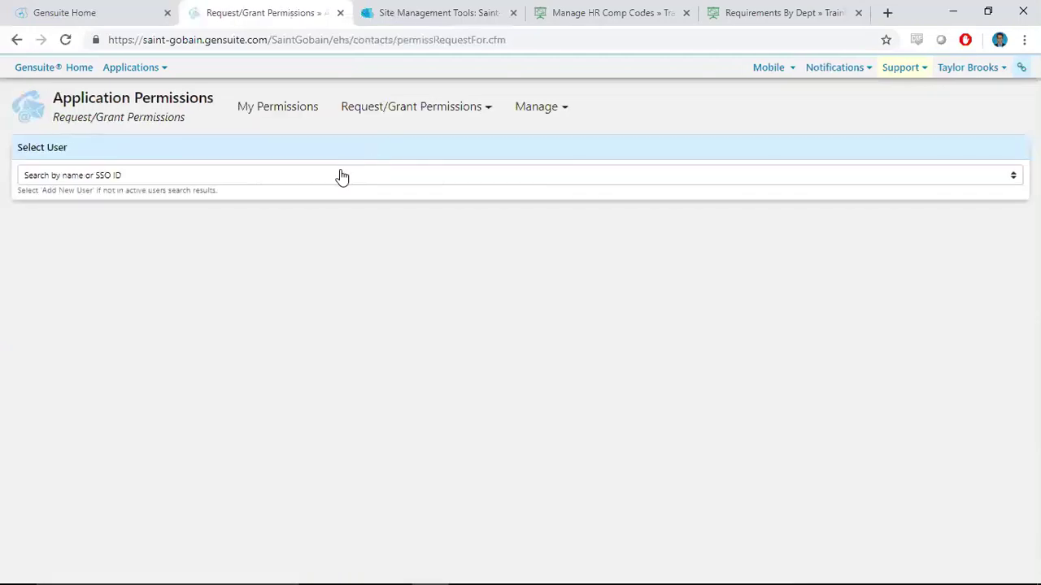
click(340, 176)
text(tay)
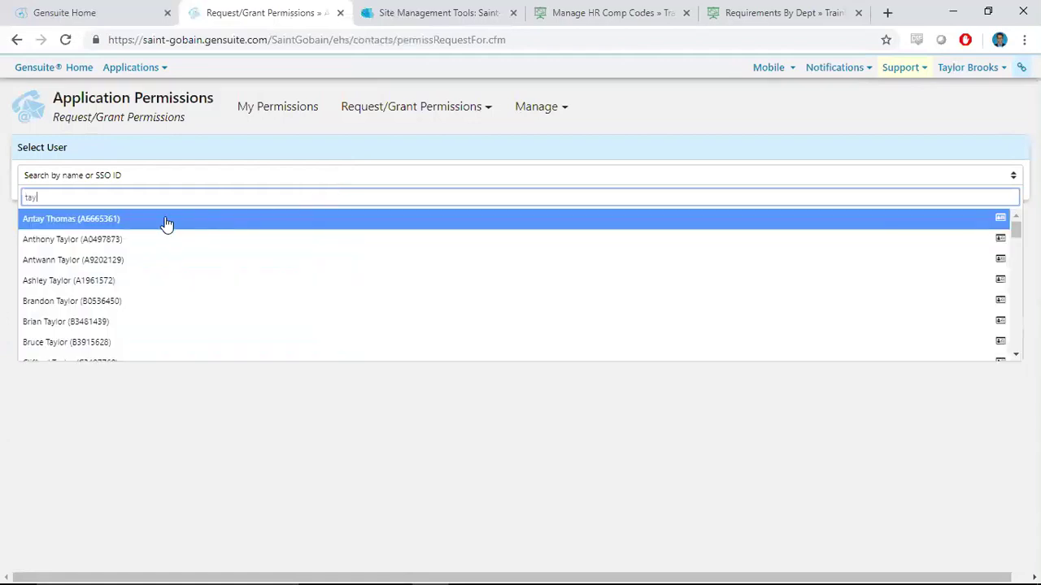
click(167, 223)
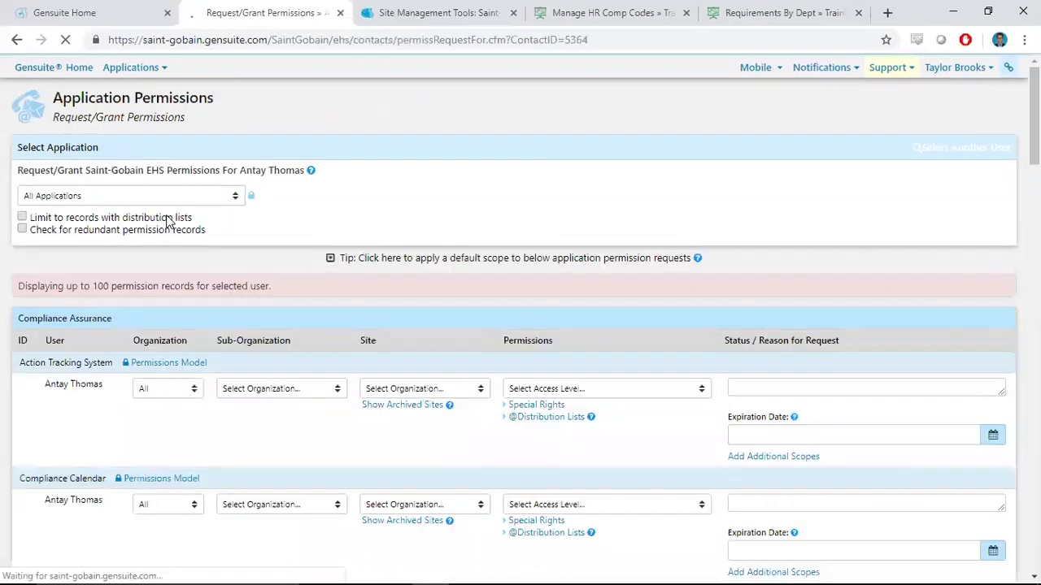
Search the permissions page for "train" to locate the Training Tracker permission record
key(ctrl+f)
text(t)
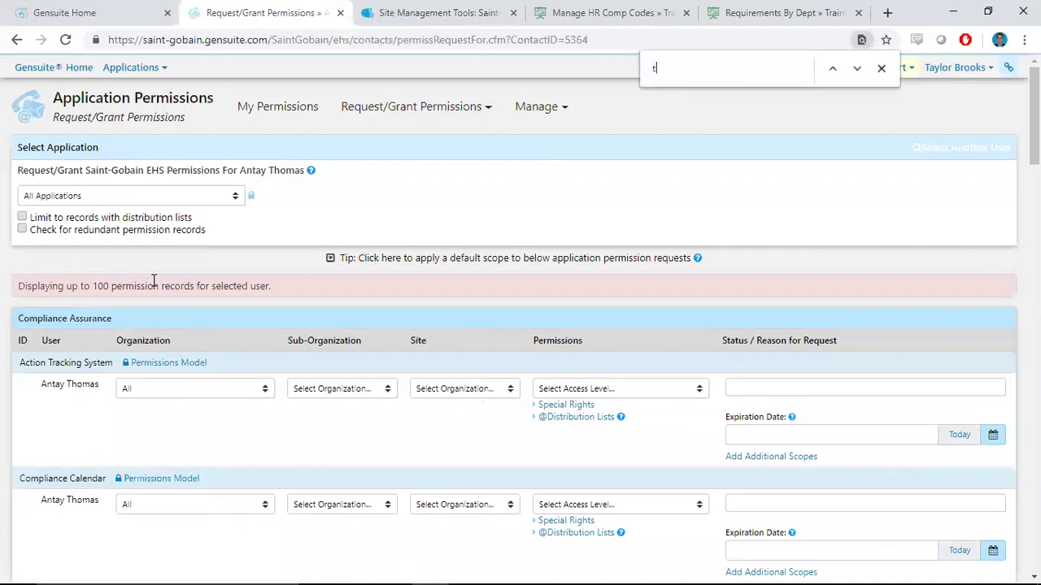
text(ra)
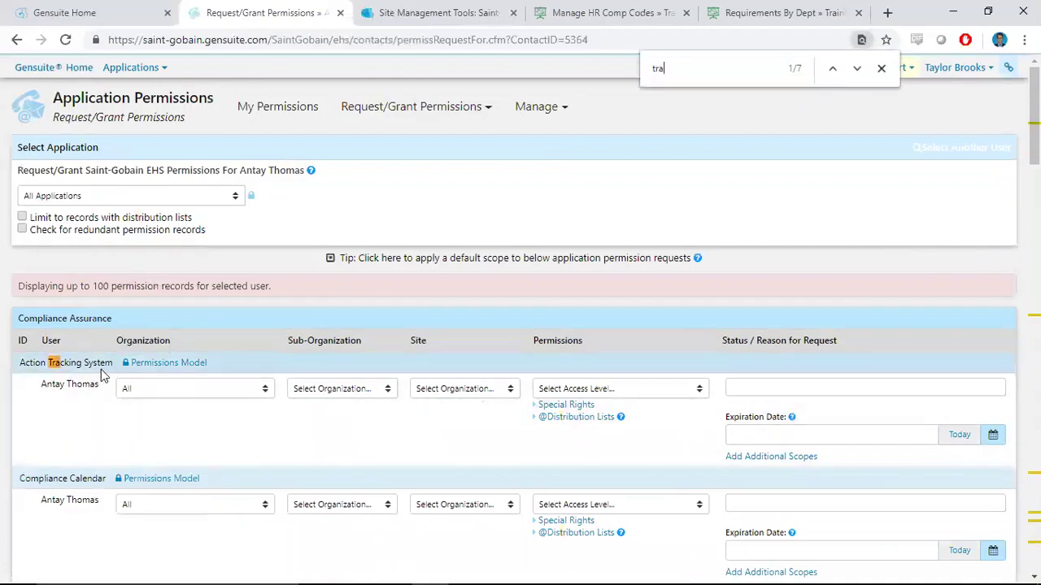
text(in)
scroll(63, 415, down, 1)
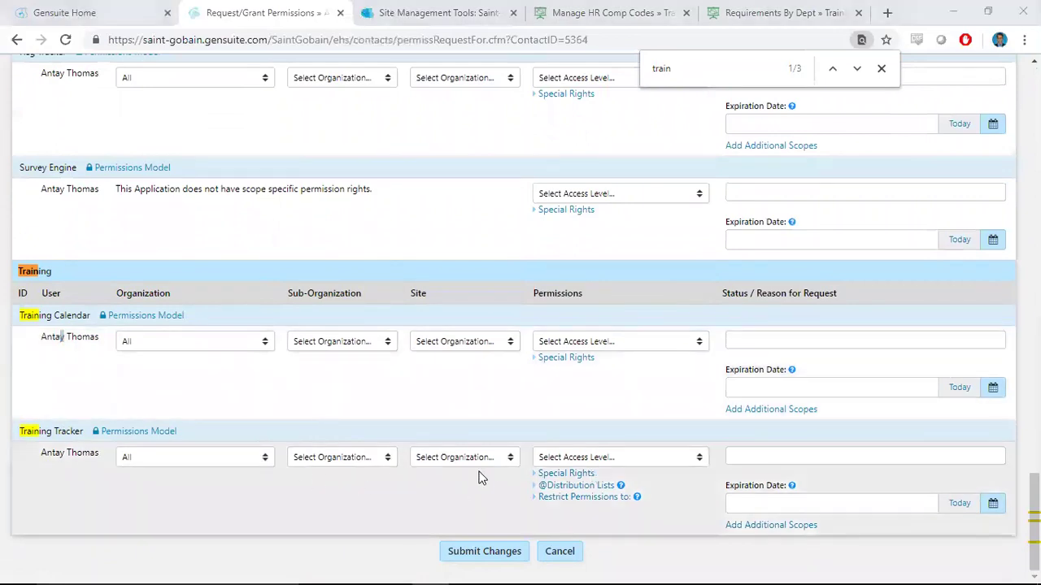
Examine the Training Tracker sub-organization, access level and special rights options for the selected user
click(334, 460)
click(333, 463)
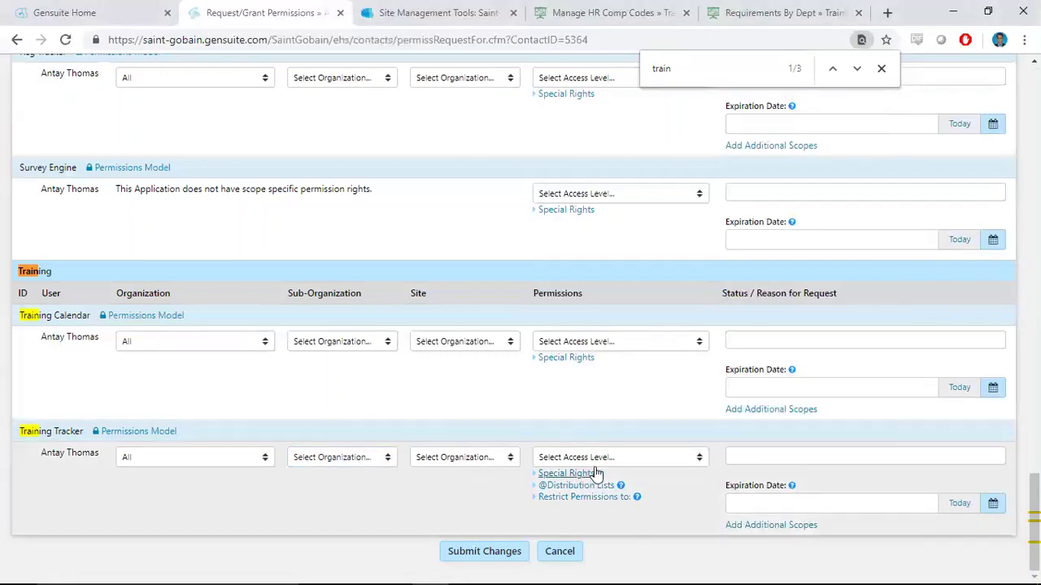
click(610, 460)
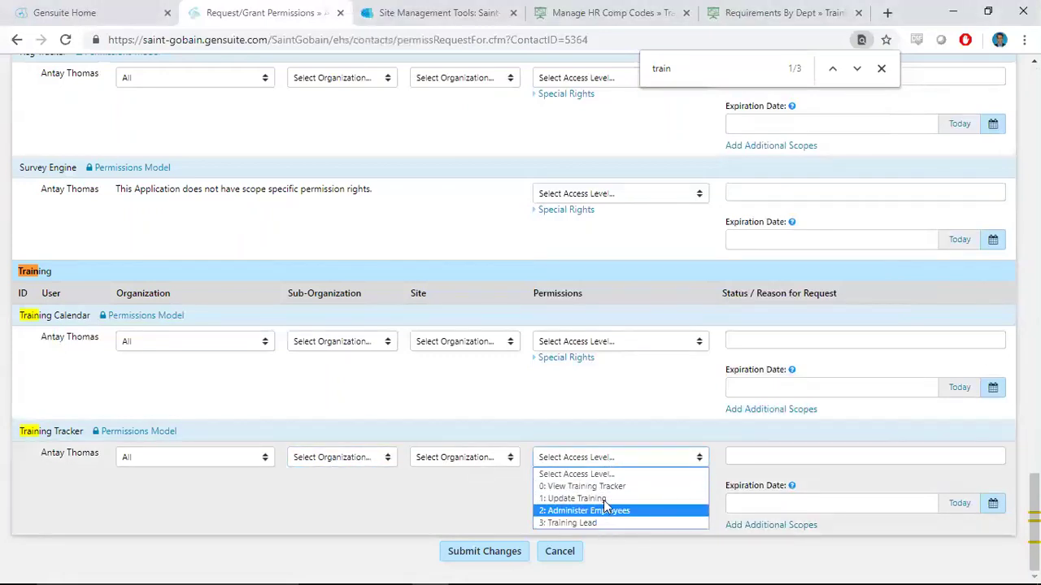
click(508, 513)
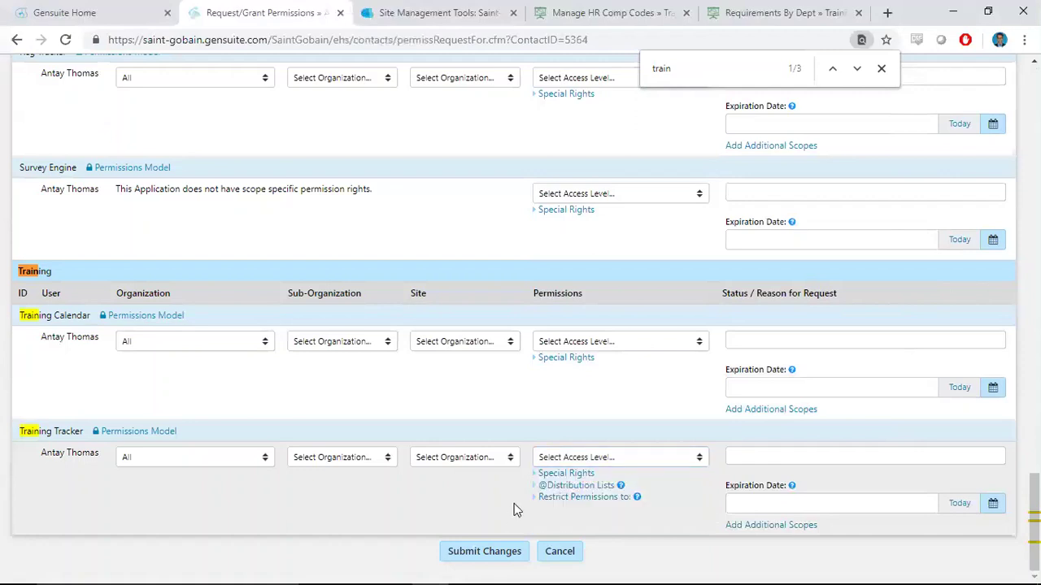
click(549, 478)
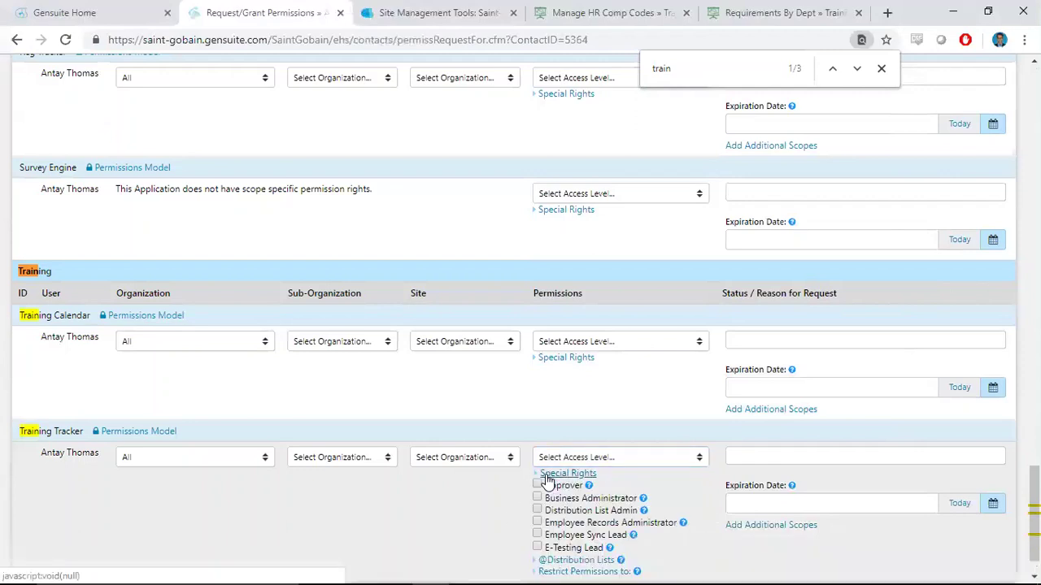
scroll(520, 488, down, 1)
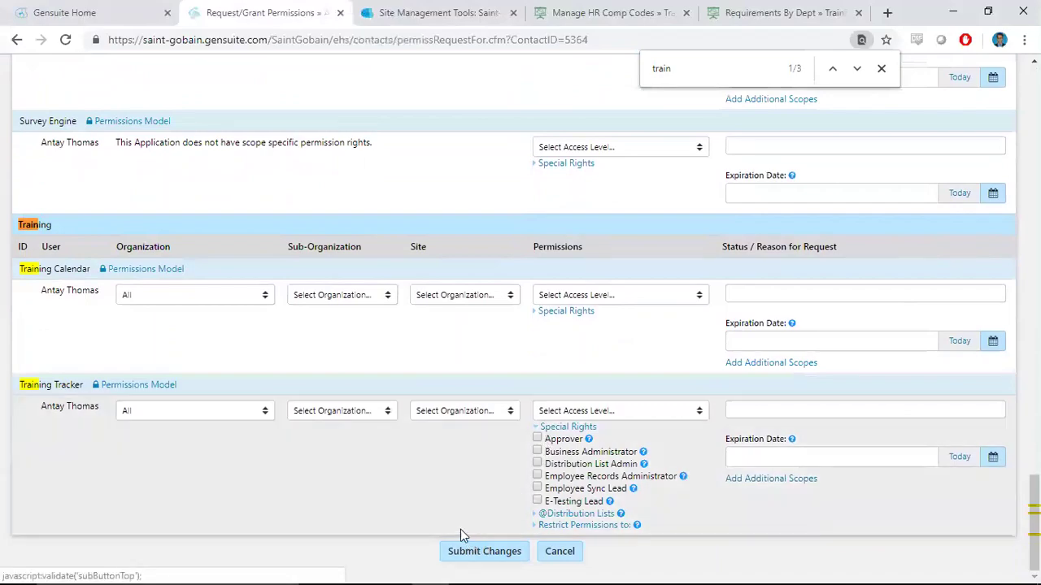
scroll(366, 370, up, 20)
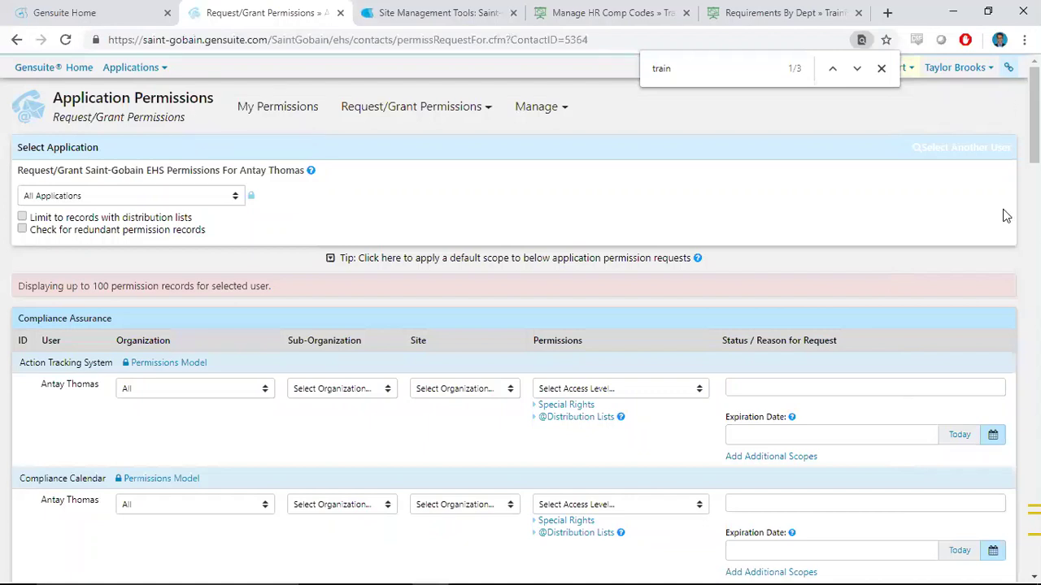
Close the page search and view the available support resources
key(super)
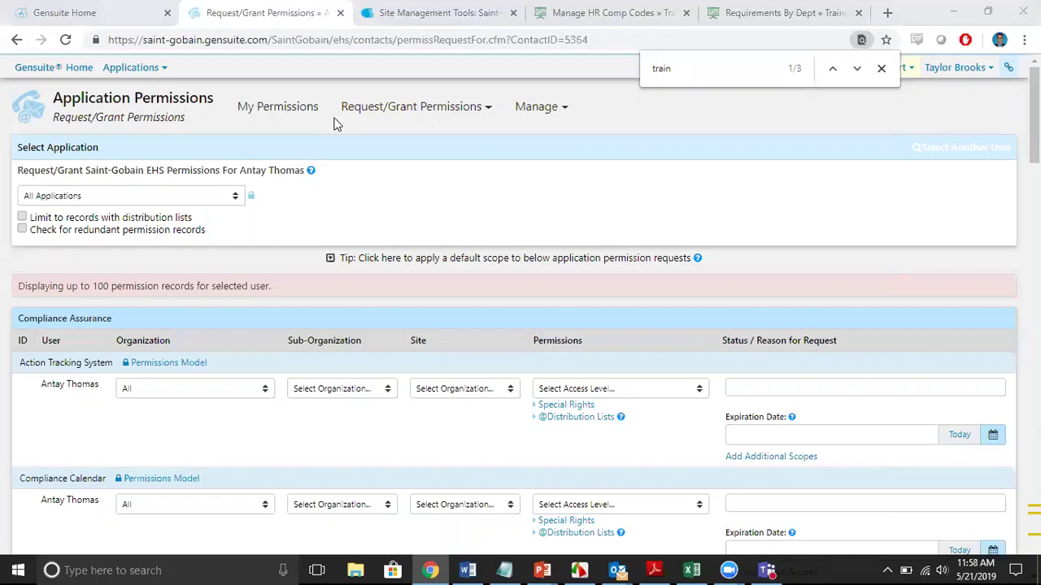
click(881, 69)
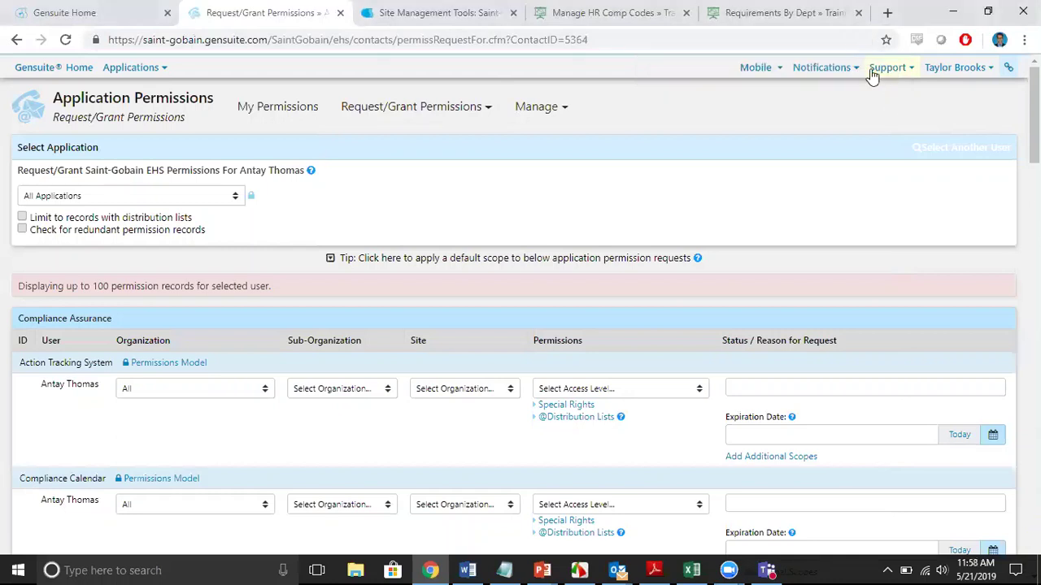
click(876, 70)
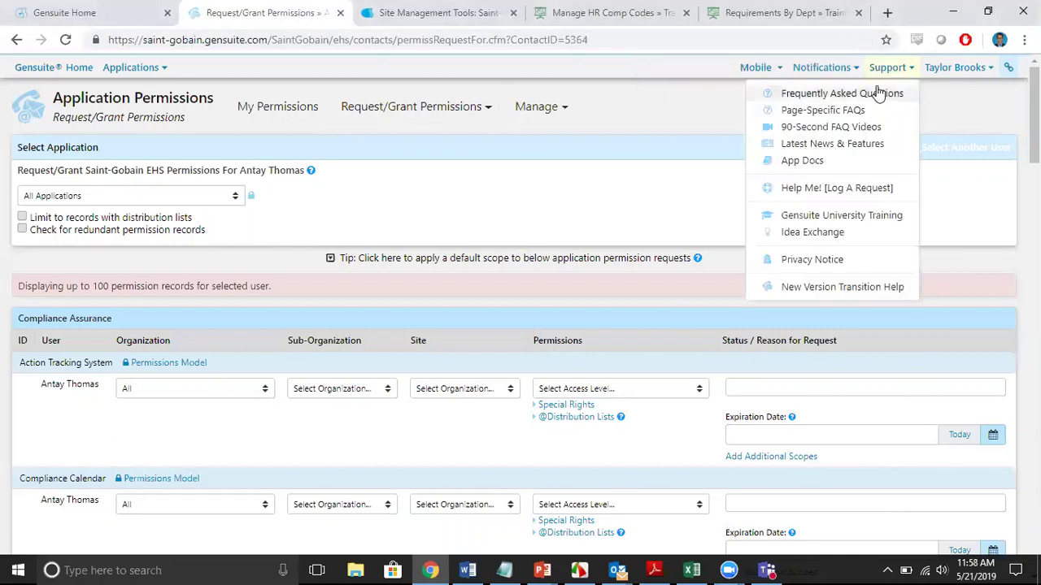